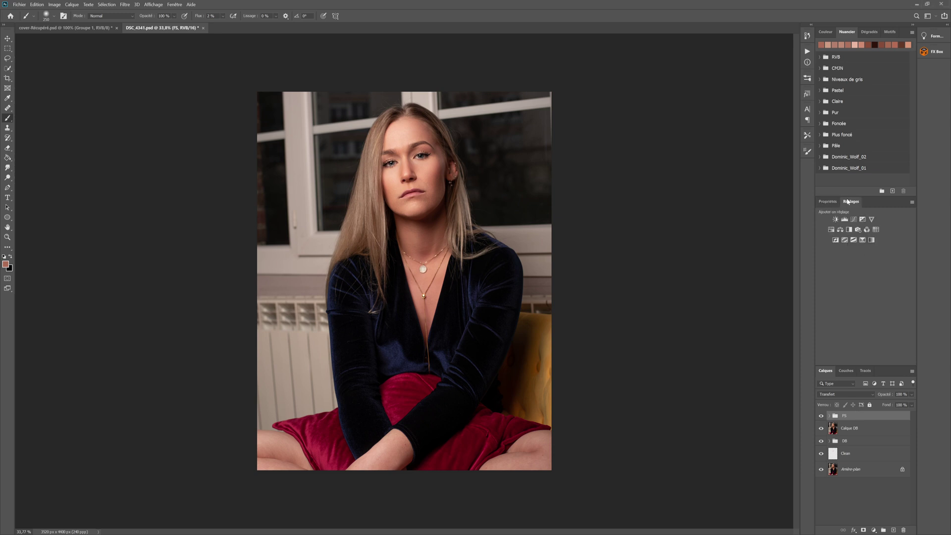
# Add a gradient map adjustment layer using the Noir, blanc preset to convert the portrait to black and white.
pyautogui.click(873, 241)
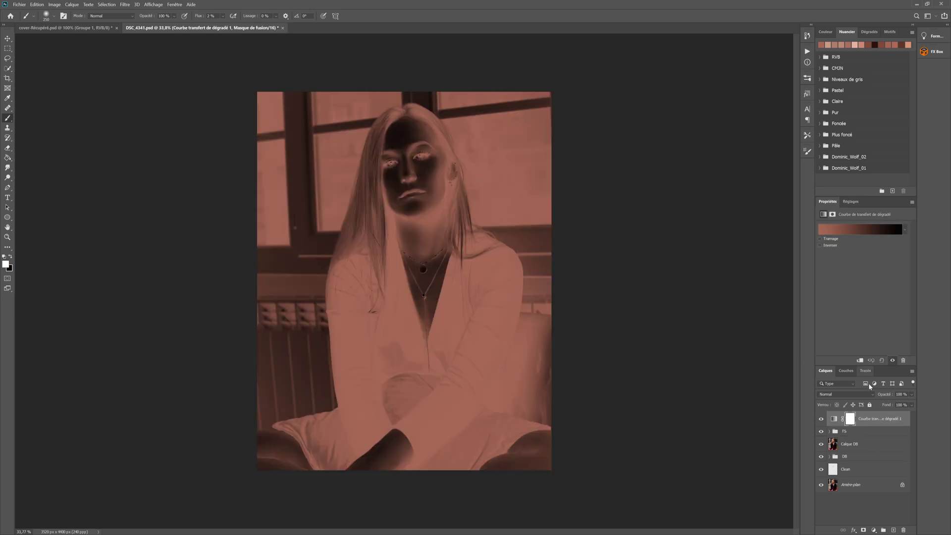
pyautogui.click(865, 229)
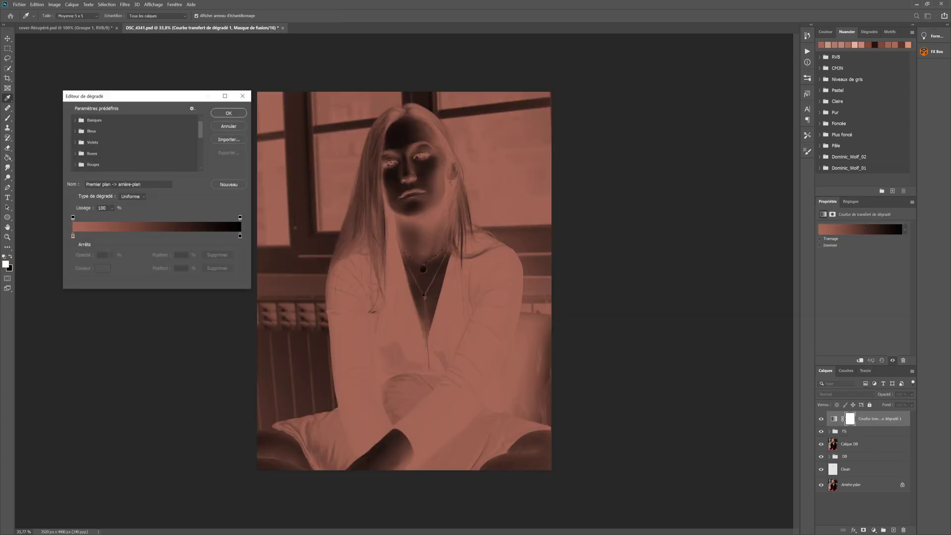
pyautogui.click(75, 120)
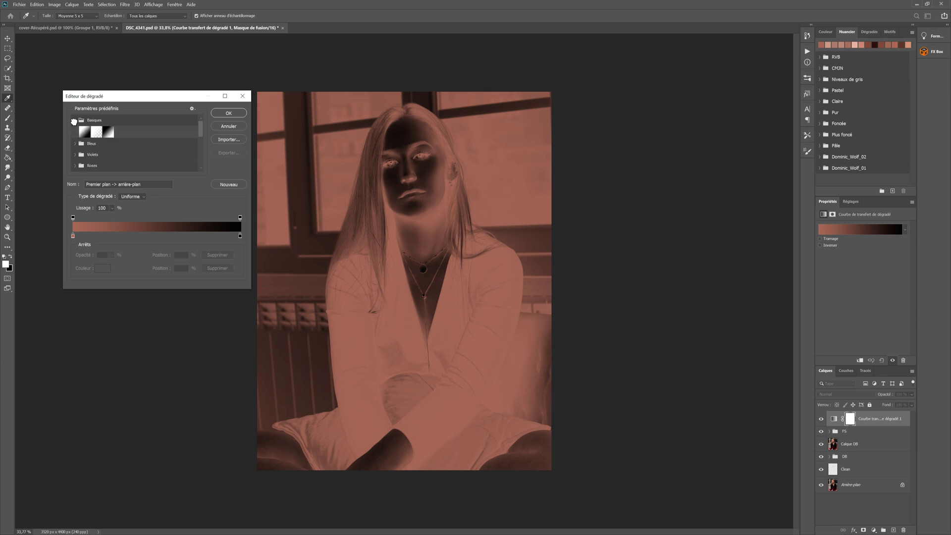
pyautogui.click(108, 132)
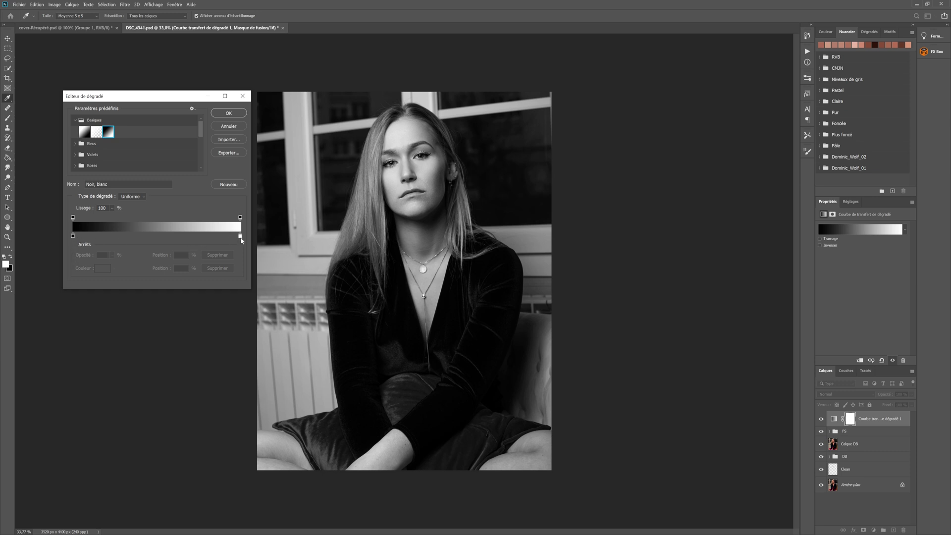
pyautogui.click(226, 113)
pyautogui.press('b')
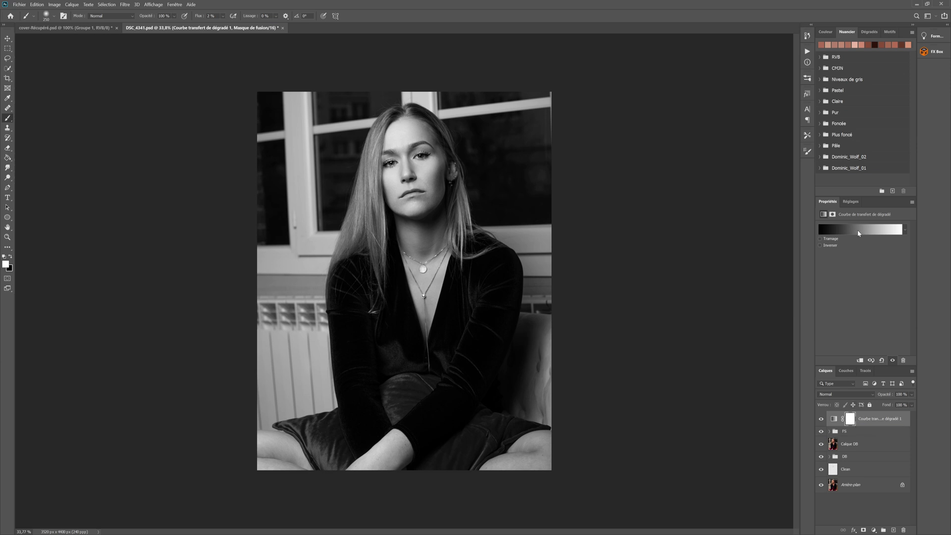
# Add a Curves adjustment layer, pull the shadows down slightly, anchor the lower midtones, and compare the portrait with and without it.
pyautogui.click(850, 202)
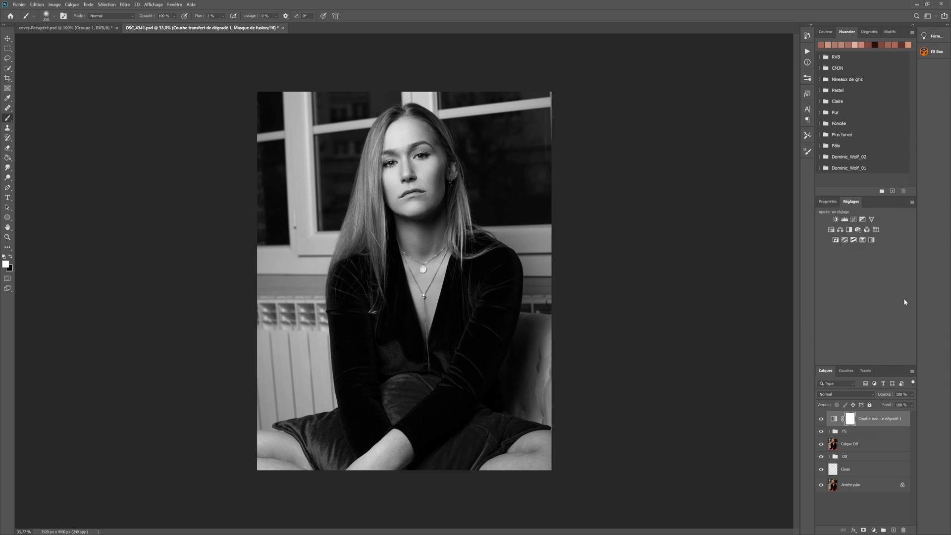
pyautogui.click(853, 219)
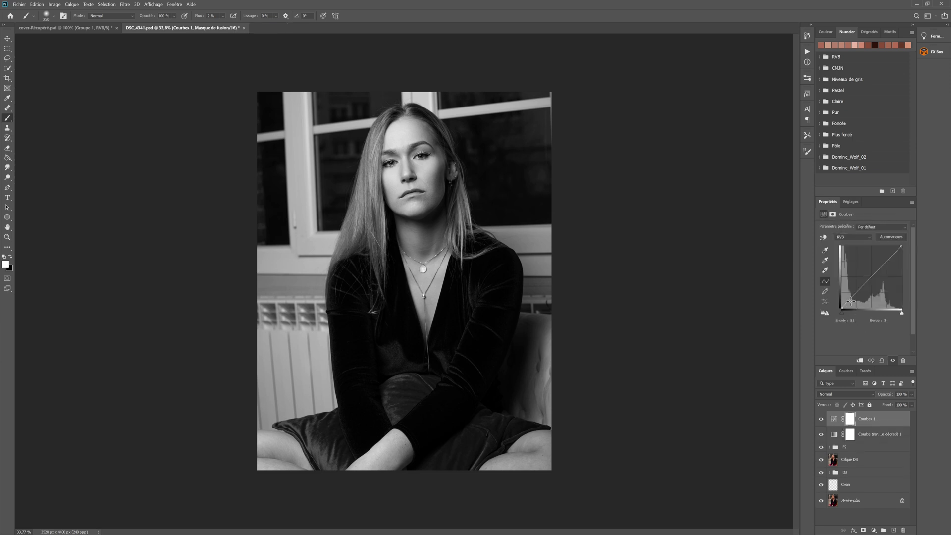
pyautogui.moveTo(848, 301); pyautogui.dragTo(850, 301)
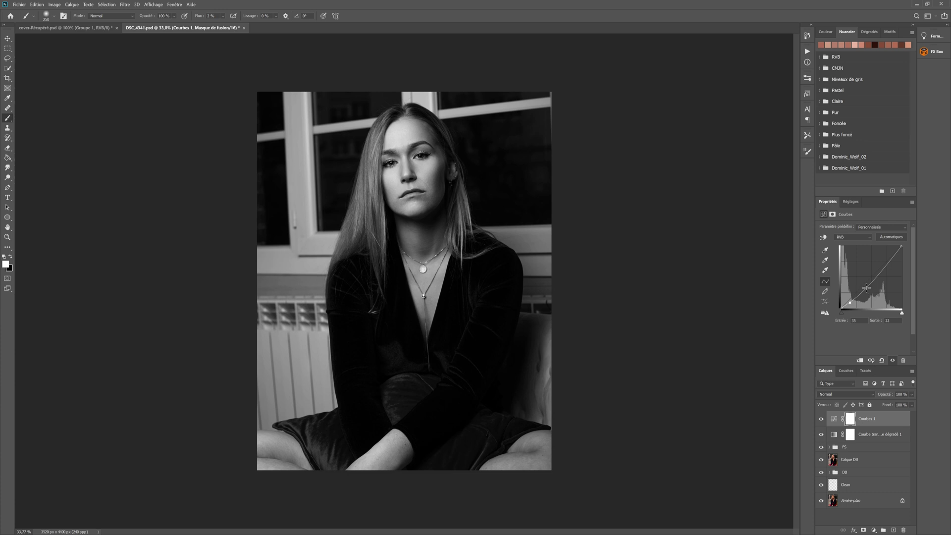
pyautogui.click(866, 288)
pyautogui.moveTo(866, 288); pyautogui.dragTo(864, 287)
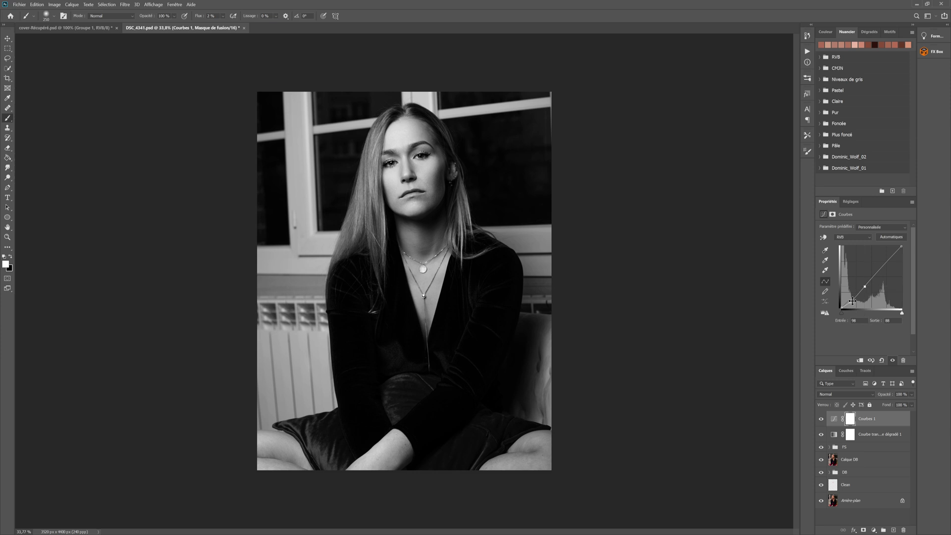
pyautogui.moveTo(850, 302); pyautogui.dragTo(850, 301)
pyautogui.click(820, 419)
pyautogui.click(820, 420)
pyautogui.click(821, 419)
pyautogui.click(820, 420)
# Create a layer above the FS group filled with 50% gris, and set its blend mode to Lumière tamisée.
pyautogui.click(858, 451)
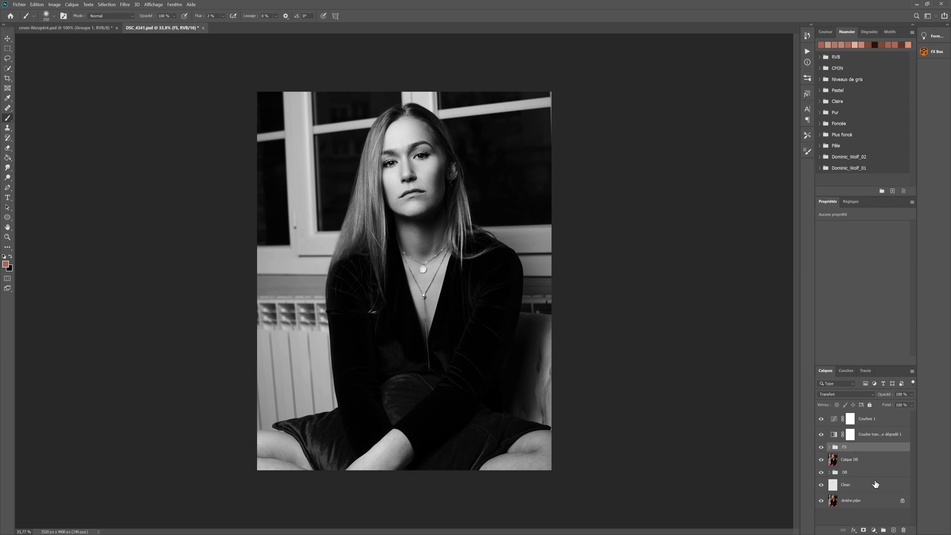
pyautogui.click(893, 530)
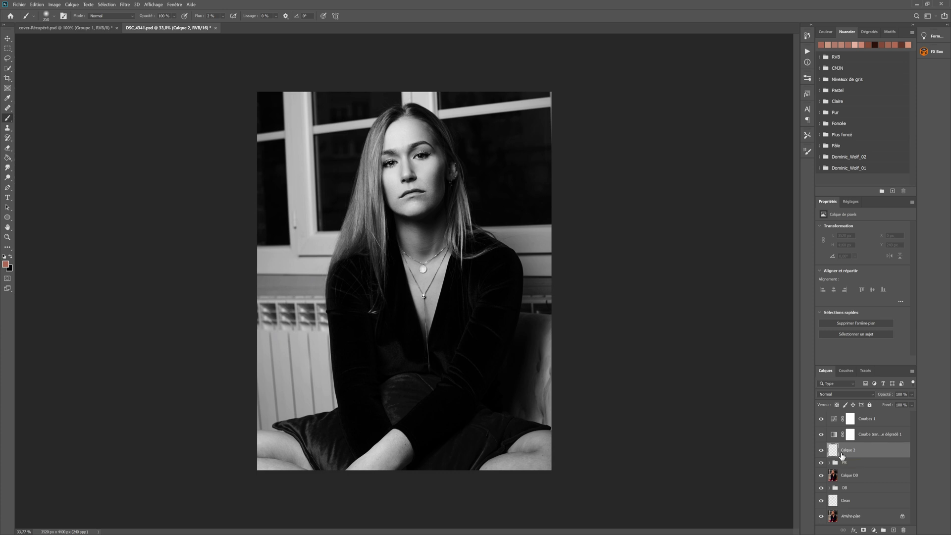
pyautogui.hotkey('shift', 'F5')
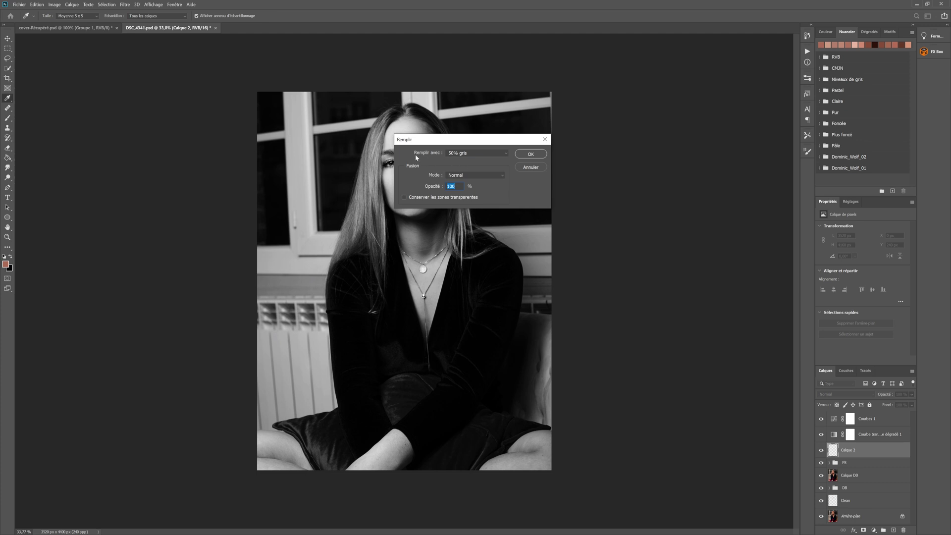
pyautogui.click(470, 156)
pyautogui.click(458, 219)
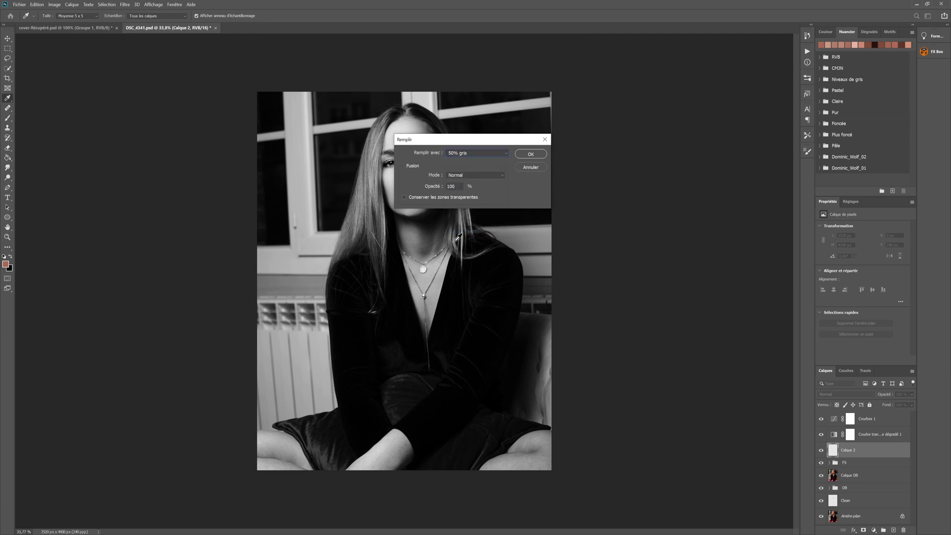
pyautogui.click(530, 154)
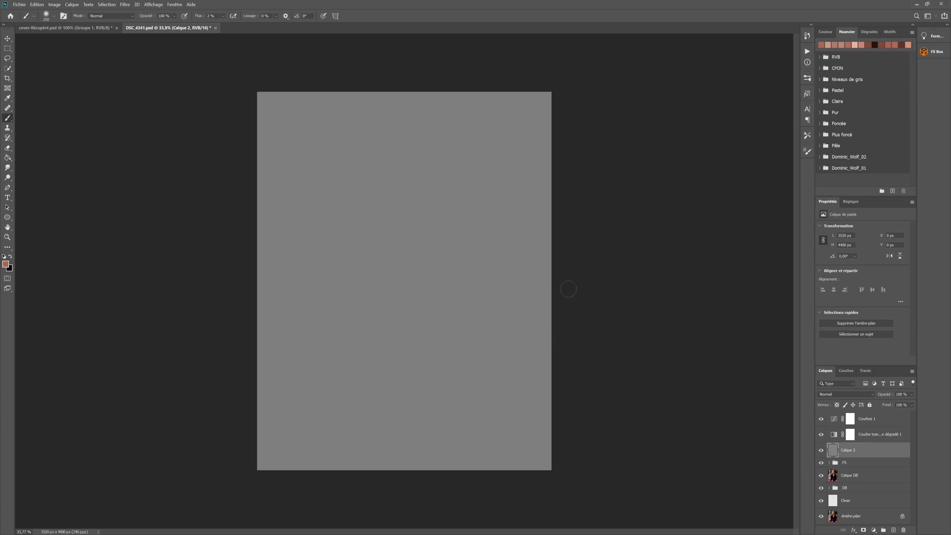
pyautogui.click(853, 395)
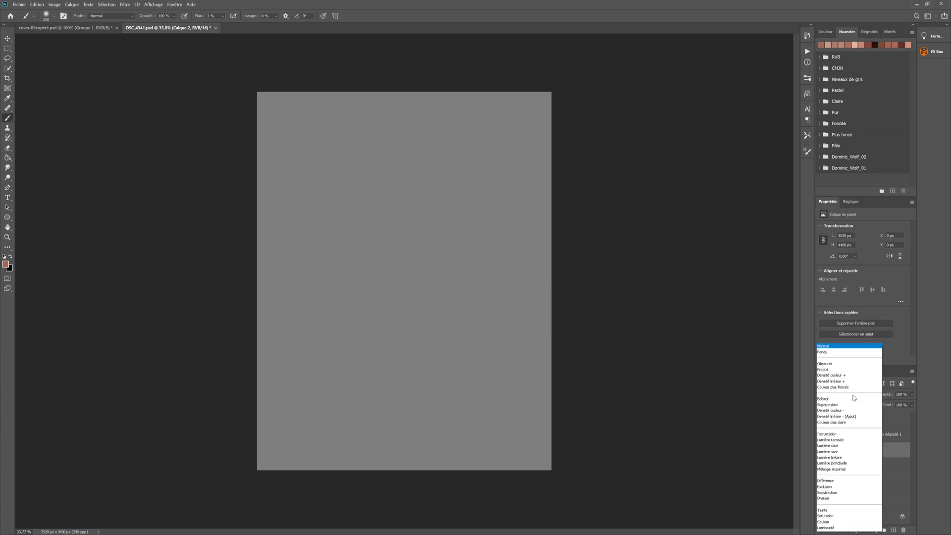
pyautogui.click(845, 441)
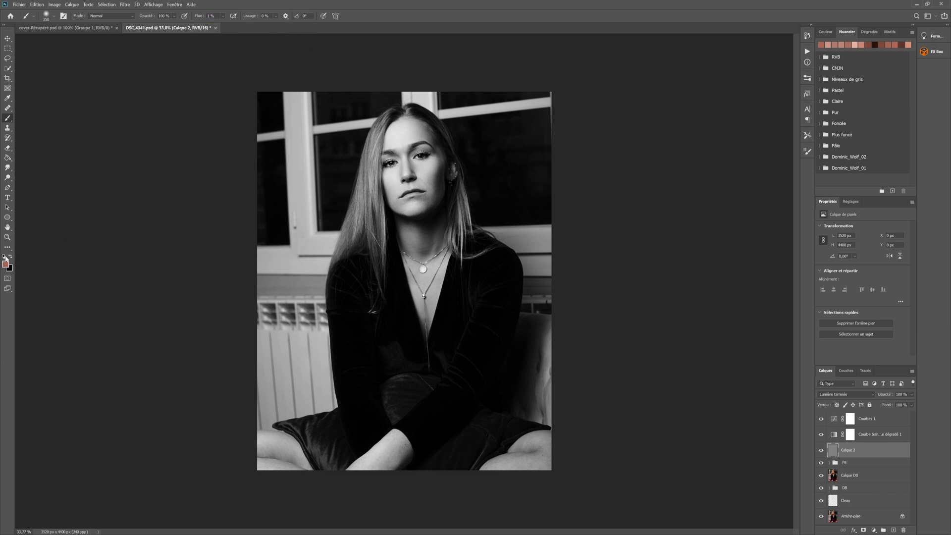
# Make white the foreground colour with black as background, and enlarge the soft brush to 2000 px.
pyautogui.press('d')
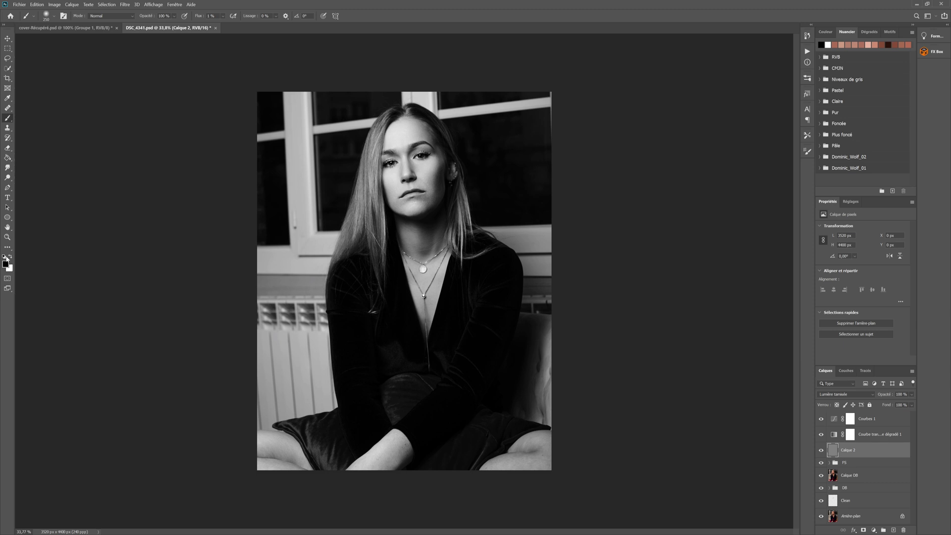
pyautogui.click(11, 258)
pyautogui.press(']')
pyautogui.press(']')
pyautogui.press(']')
pyautogui.press(']')
pyautogui.press(']')
pyautogui.press(']')
pyautogui.press(']')
pyautogui.press(']')
pyautogui.press(']')
pyautogui.press(']')
pyautogui.press(']')
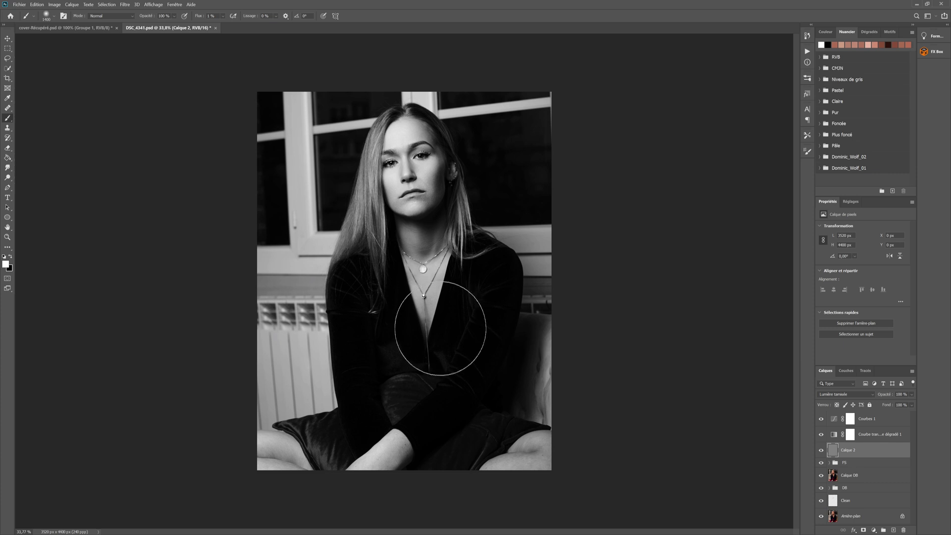
pyautogui.press(']')
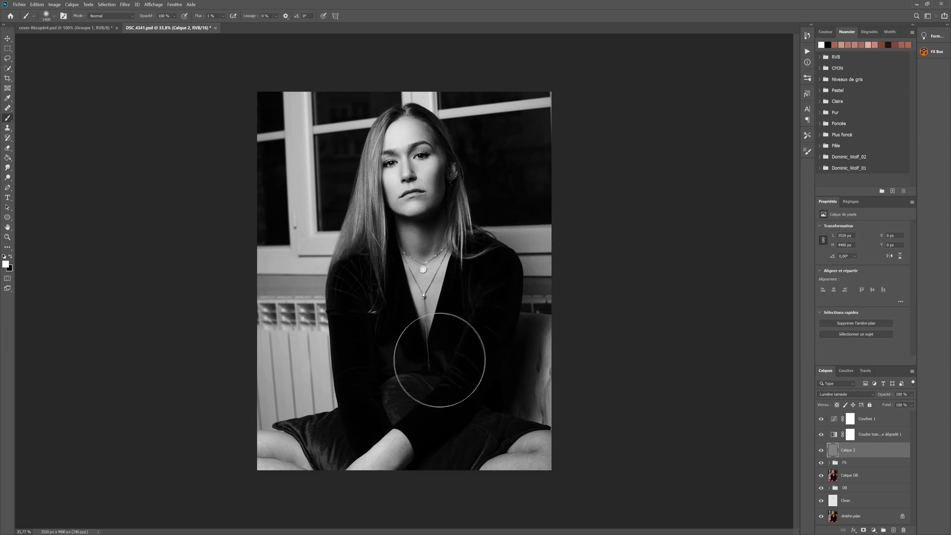
pyautogui.press(']')
pyautogui.press(']')
pyautogui.press(']')
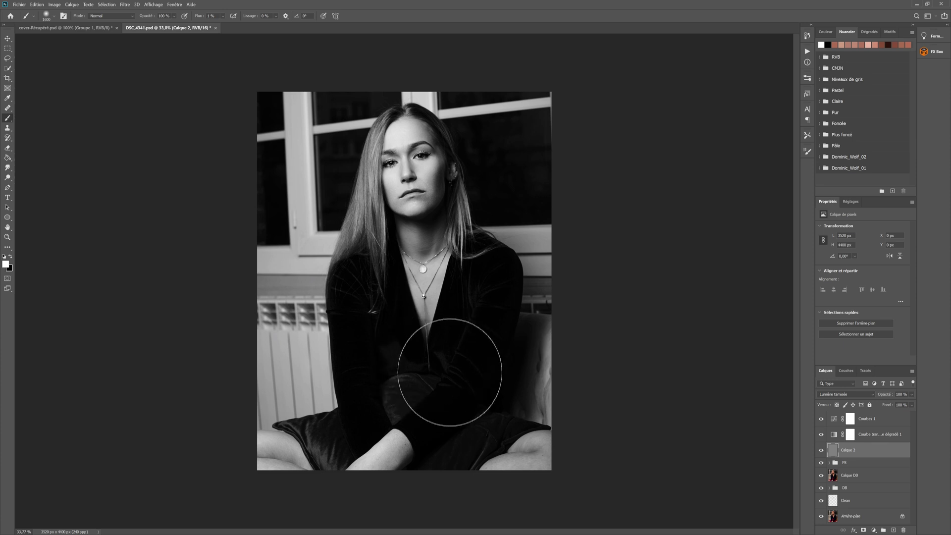
pyautogui.press(']')
pyautogui.press(']')
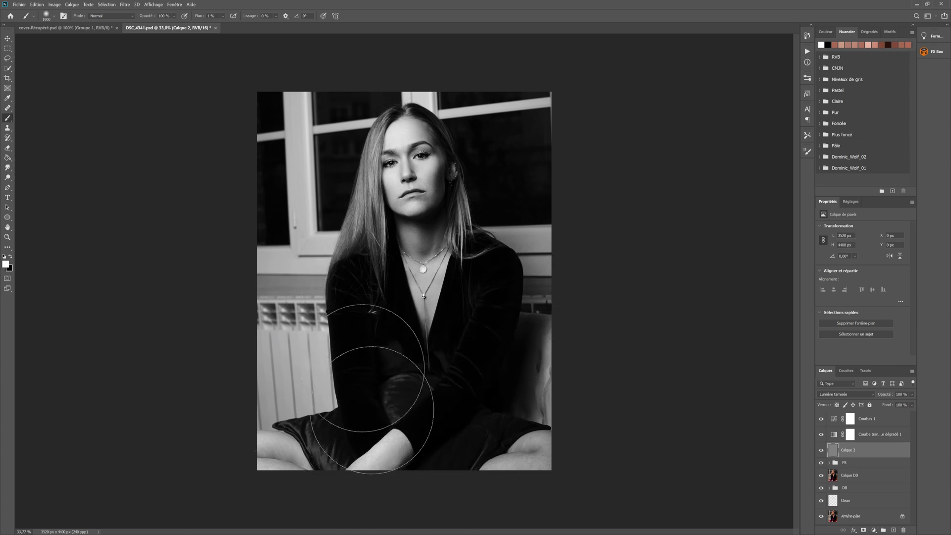
pyautogui.press(']')
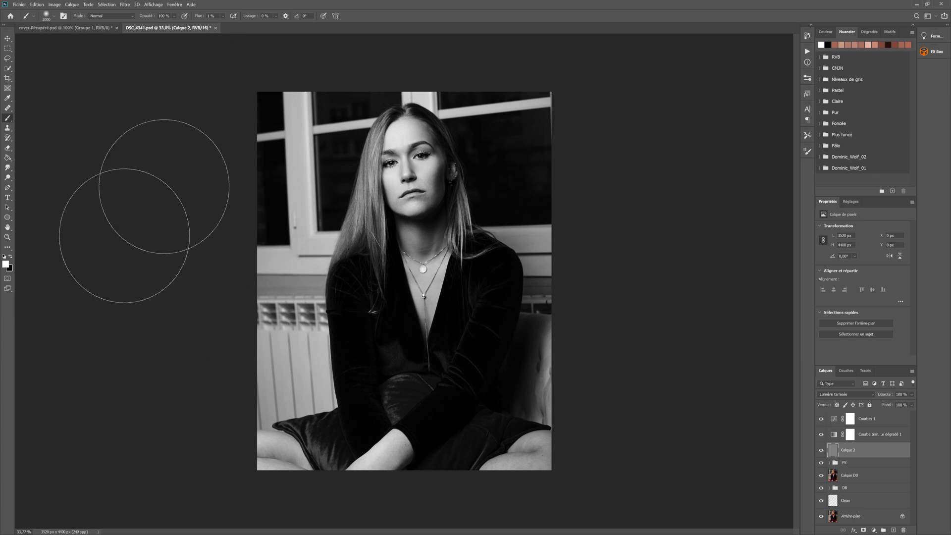
# Brighten the dark clothing on the gray layer with white at 1% flow, reducing the brush to about 1300 px.
pyautogui.press('[')
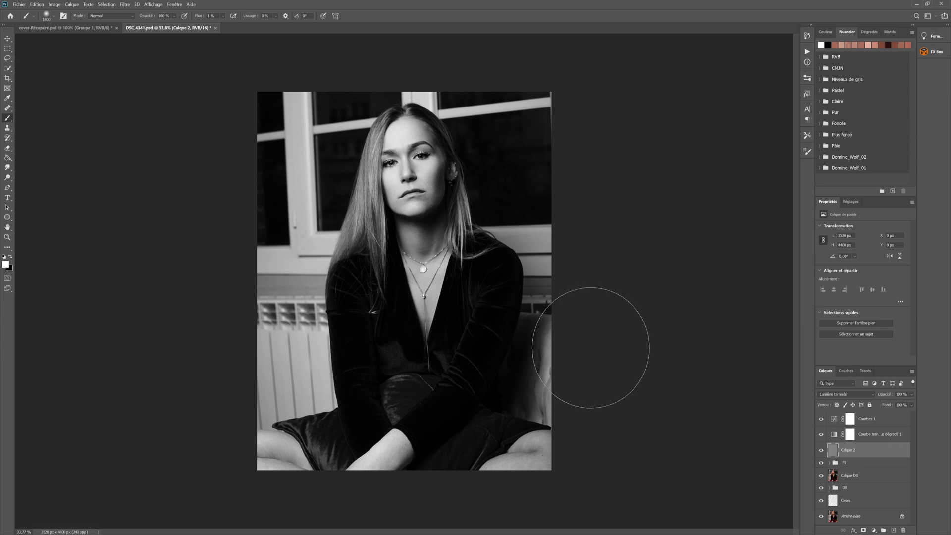
pyautogui.press('[')
pyautogui.press('[')
pyautogui.press('[')
pyautogui.press('[')
pyautogui.press('[')
pyautogui.press('[')
# Switch to black and darken the background around the woman on the gray layer, with brush sizes up to about 1900 px.
pyautogui.press('x')
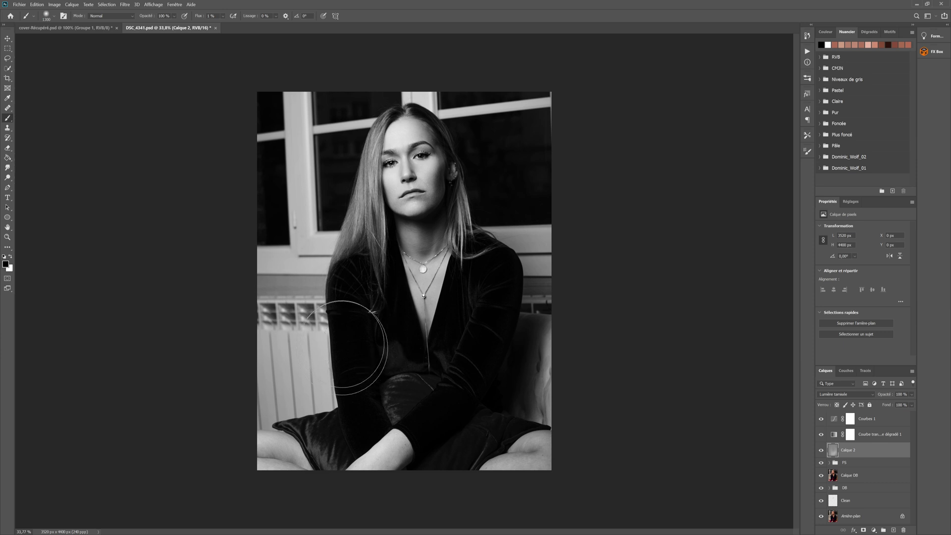
pyautogui.press(']')
pyautogui.press(']')
pyautogui.press(']')
pyautogui.press(']')
pyautogui.press(']')
pyautogui.press(']')
pyautogui.press(']')
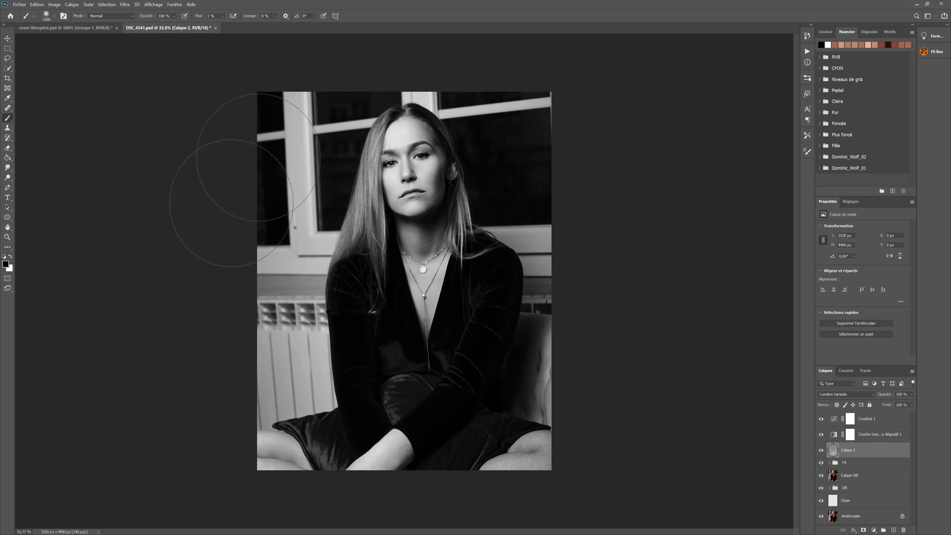
pyautogui.press('[')
pyautogui.press('[')
pyautogui.press('[')
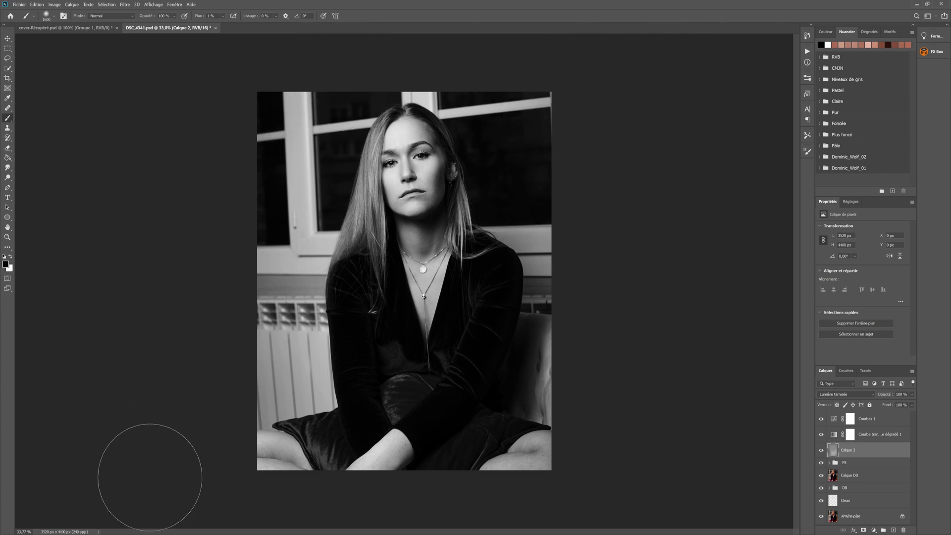
# Switch back to white and lighten the velvet sleeves and crossed arms with a smaller brush between about 700 and 1000 px.
pyautogui.press('x')
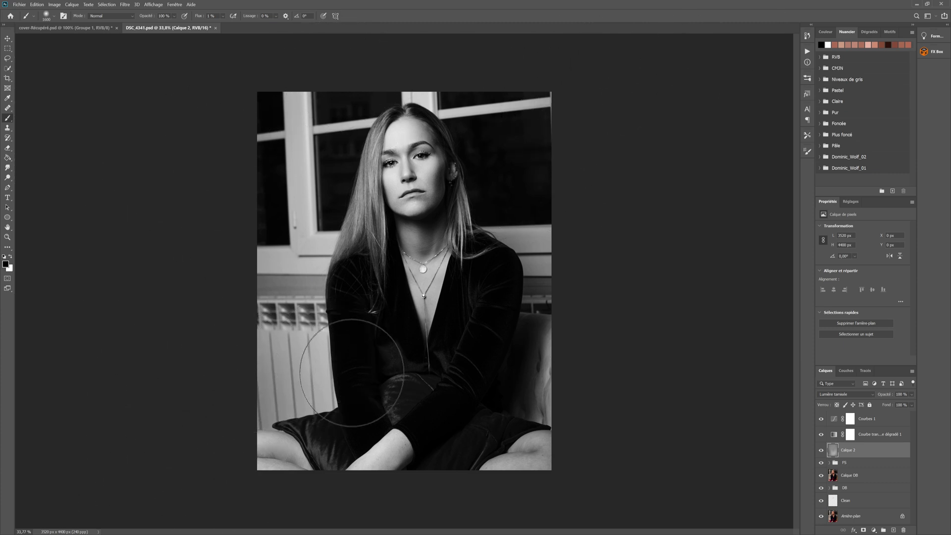
pyautogui.press('[')
pyautogui.press('[')
pyautogui.press('[')
pyautogui.press('[')
pyautogui.press('[')
pyautogui.press('[')
pyautogui.press('[')
pyautogui.press('[')
pyautogui.press('[')
pyautogui.press('[')
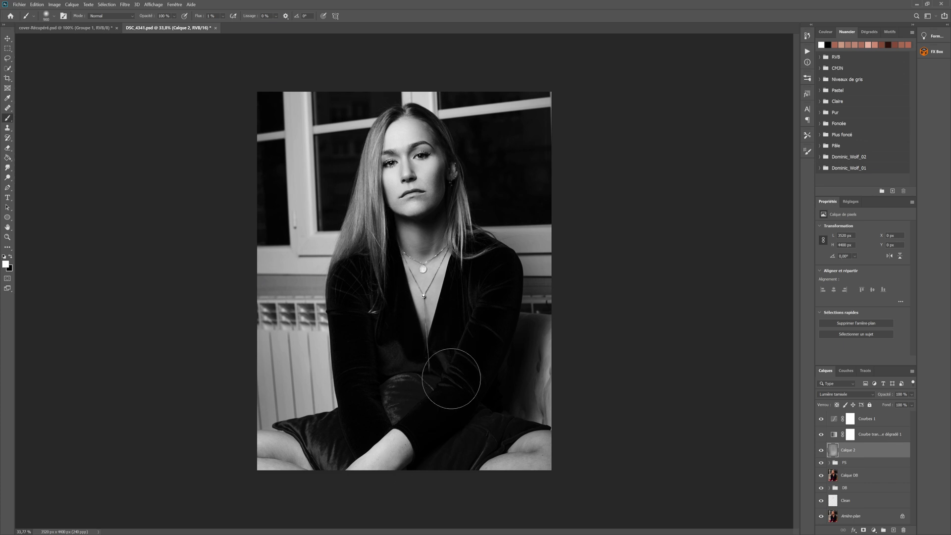
pyautogui.press(']')
pyautogui.press(']')
pyautogui.press(']')
pyautogui.press(']')
pyautogui.press(']')
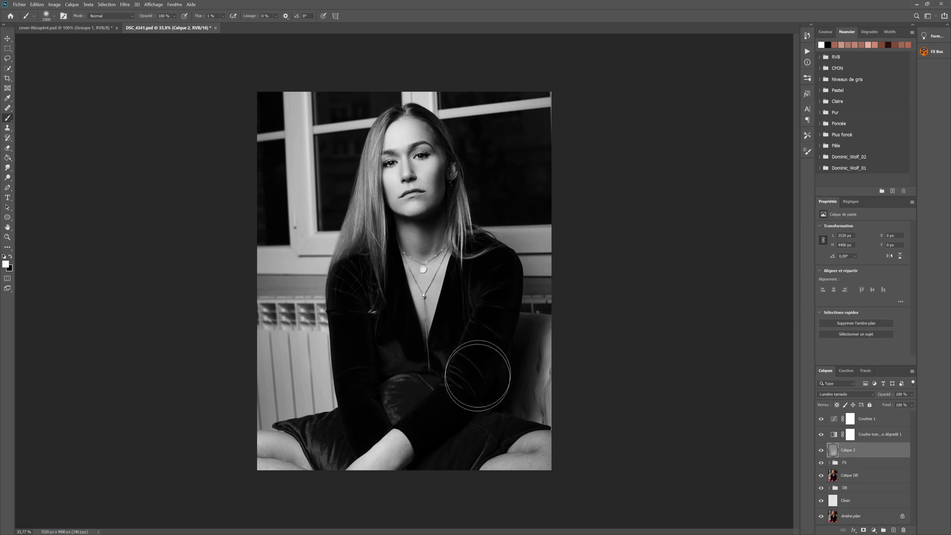
pyautogui.press('[')
pyautogui.press('[')
pyautogui.press('[')
# Switch to black and darken further areas on the gray layer, varying the brush size up to about 1400 px.
pyautogui.press('x')
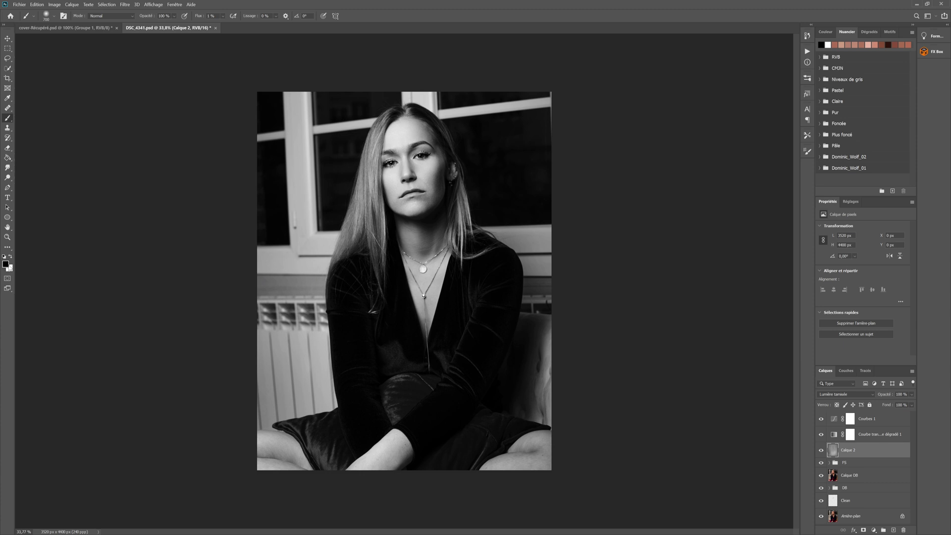
pyautogui.press('[')
pyautogui.press('[')
pyautogui.press('[')
pyautogui.press('[')
pyautogui.press('[')
pyautogui.press('[')
pyautogui.press('[')
pyautogui.press(']')
pyautogui.press(']')
pyautogui.press(']')
pyautogui.press(']')
pyautogui.press(']')
pyautogui.press(']')
pyautogui.press(']')
pyautogui.press(']')
pyautogui.press(']')
pyautogui.press(']')
pyautogui.press(']')
pyautogui.press(']')
pyautogui.press(']')
# Hide the Courbes 1 layer and check the dodging and burning on the portrait up close.
pyautogui.click(820, 419)
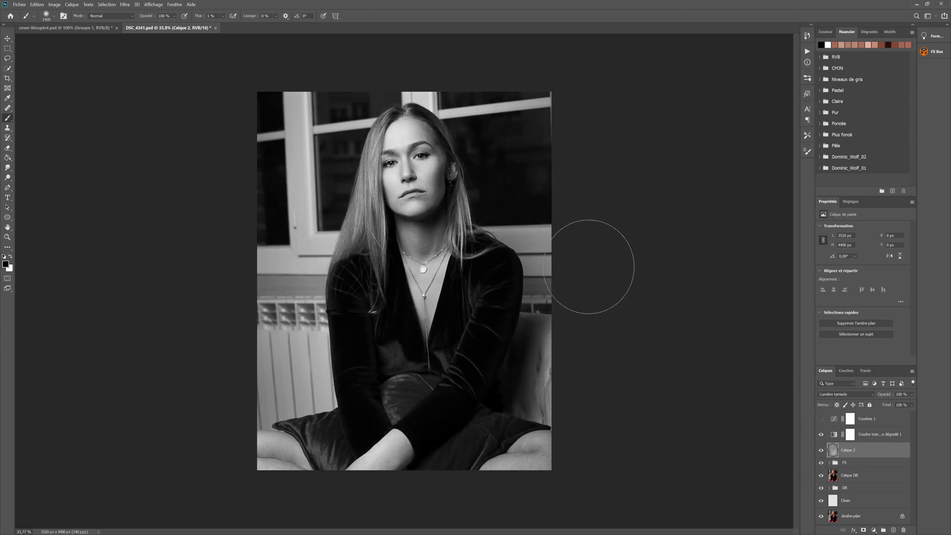
pyautogui.scroll(2, 435, 164)
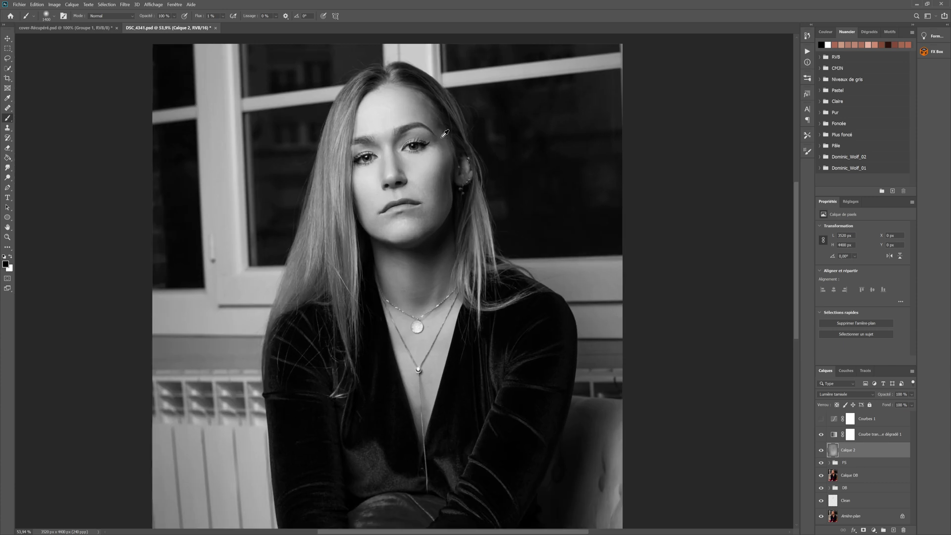
pyautogui.scroll(-2, 480, 157)
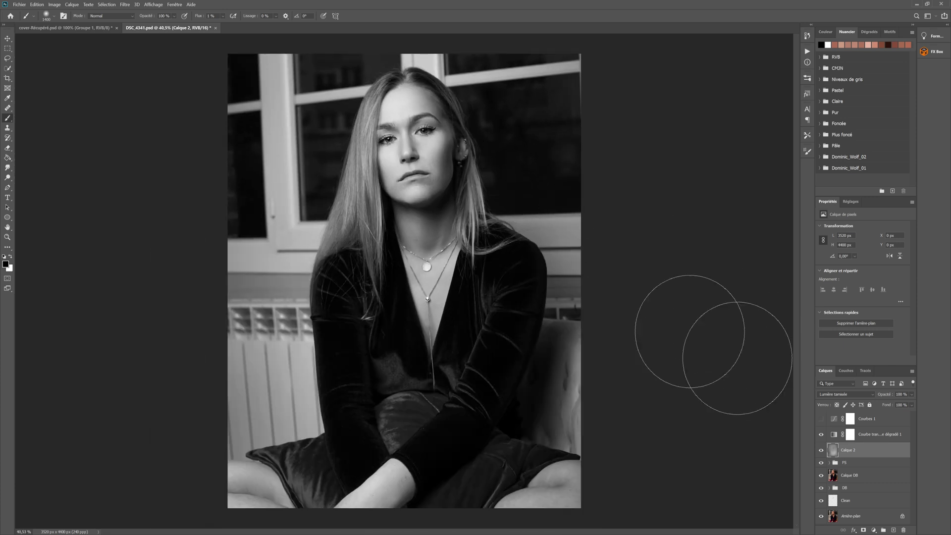
pyautogui.scroll(-1, 482, 190)
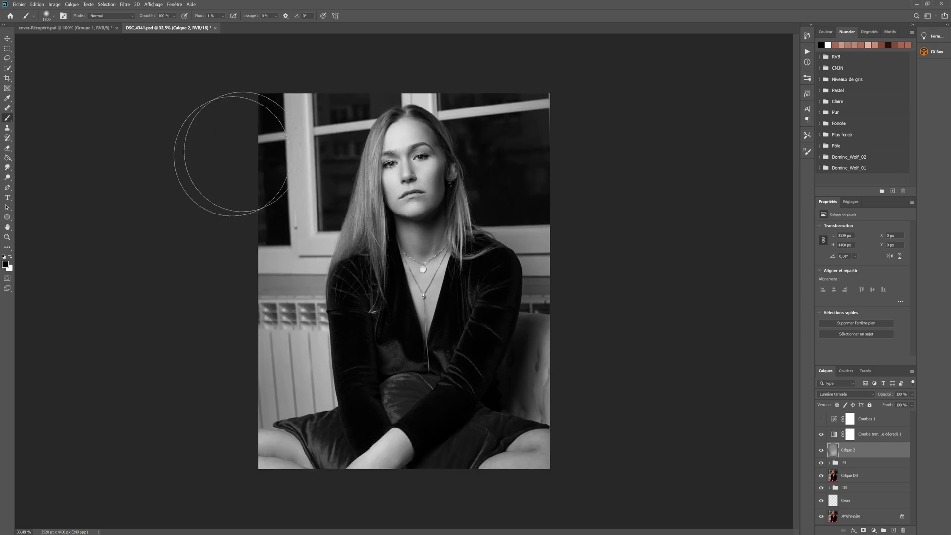
# Darken the outer edges of the photo with black on the gray layer, using a brush of about 1700 px.
pyautogui.press(']')
pyautogui.press(']')
pyautogui.press(']')
pyautogui.press(']')
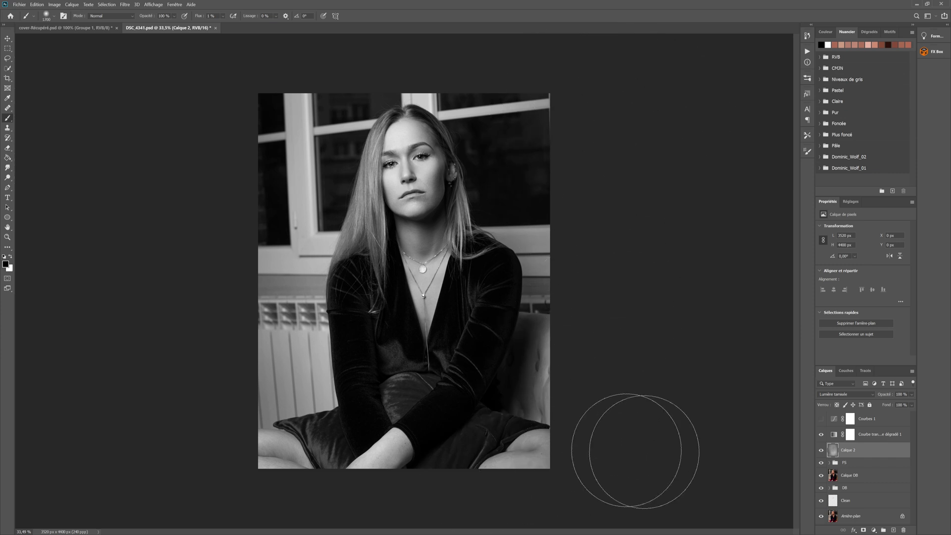
# Switch to white and lighten the hair and figure on the gray layer with a brush reduced to about 700 px.
pyautogui.press('[')
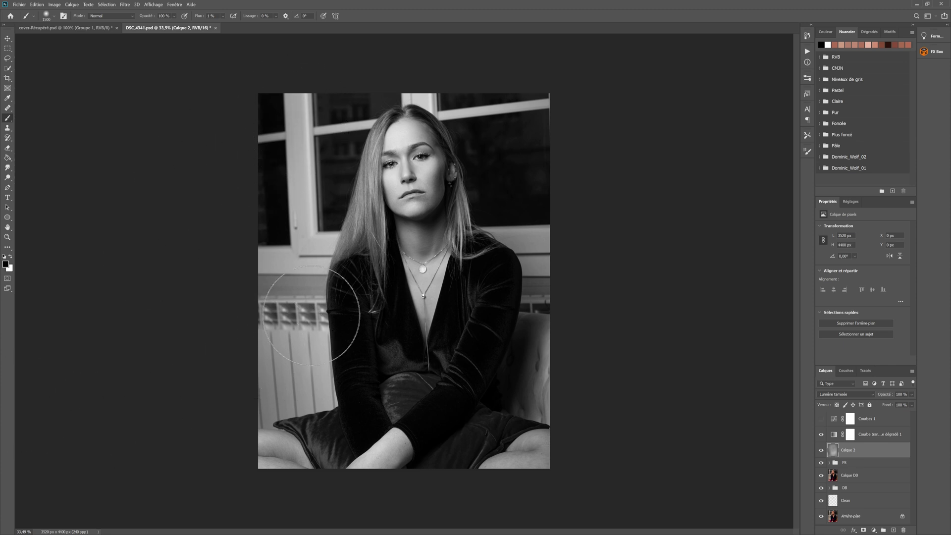
pyautogui.press('x')
pyautogui.press('[')
pyautogui.press('[')
pyautogui.press('[')
pyautogui.press('[')
pyautogui.press('[')
pyautogui.press('[')
pyautogui.press('[')
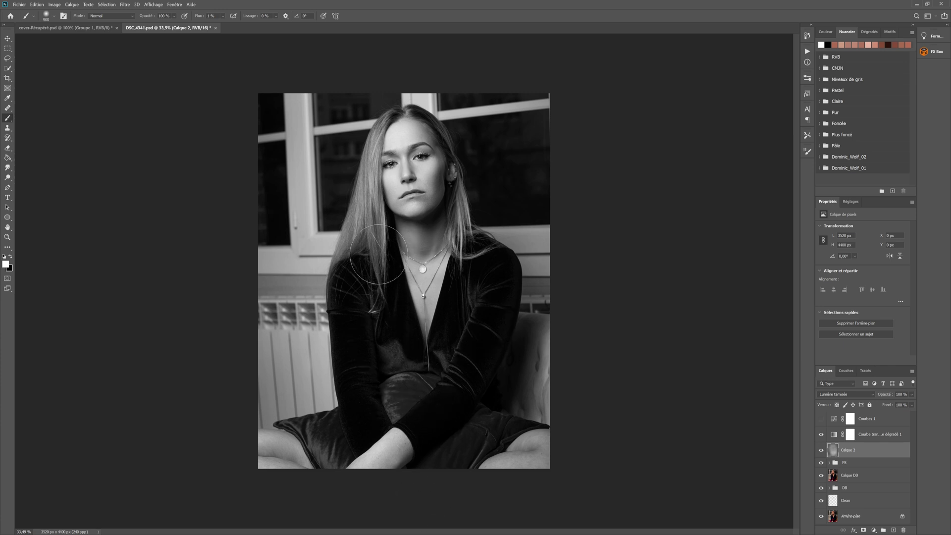
pyautogui.press('[')
pyautogui.moveTo(308, 136)
pyautogui.mouseDown()
pyautogui.moveTo(452, 102)
pyautogui.moveTo(585, 122)
pyautogui.mouseUp()
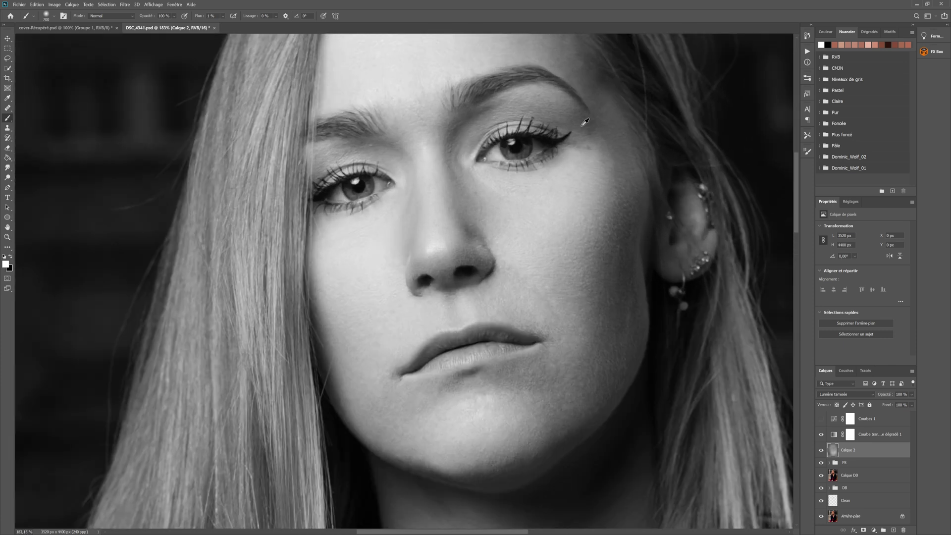
pyautogui.scroll(-10, 552, 236)
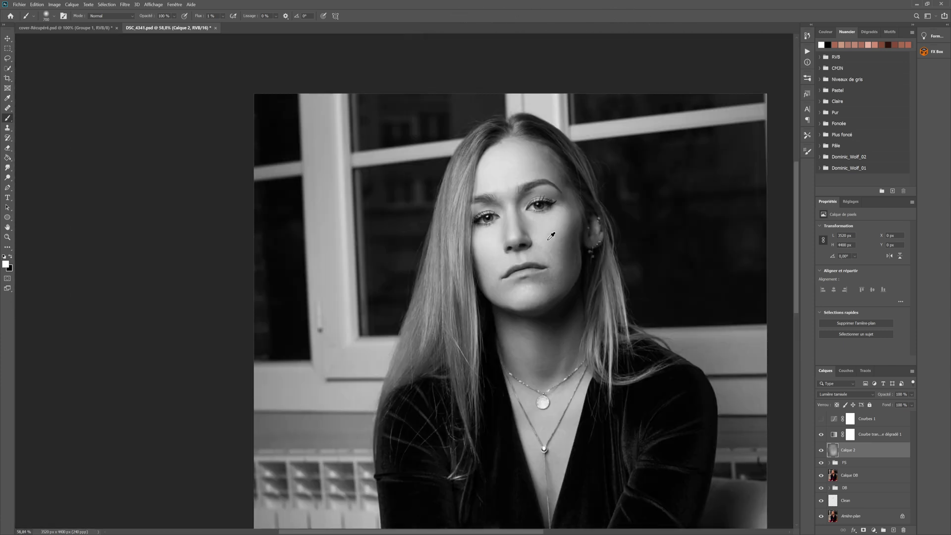
pyautogui.scroll(-3, 551, 236)
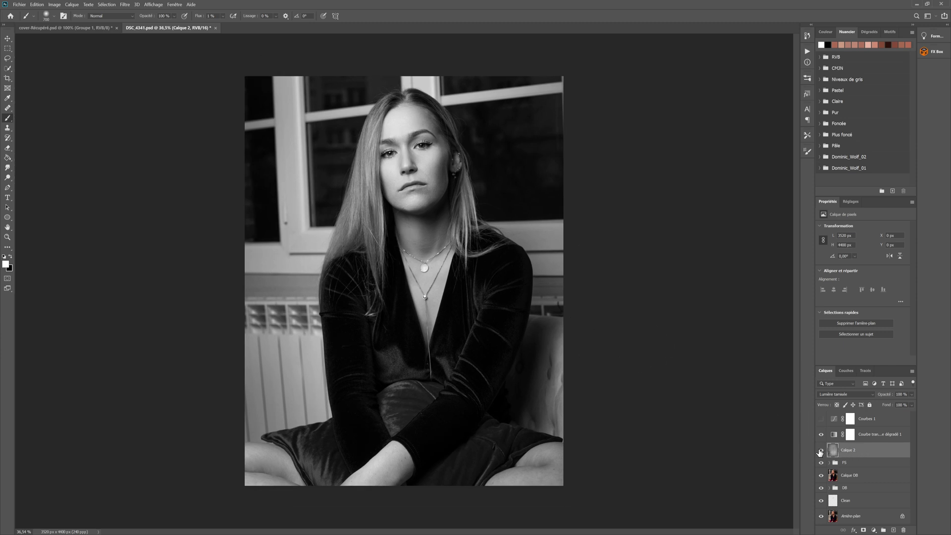
# Compare the portrait with and without the Calque 2 dodge and burn layer.
pyautogui.click(820, 451)
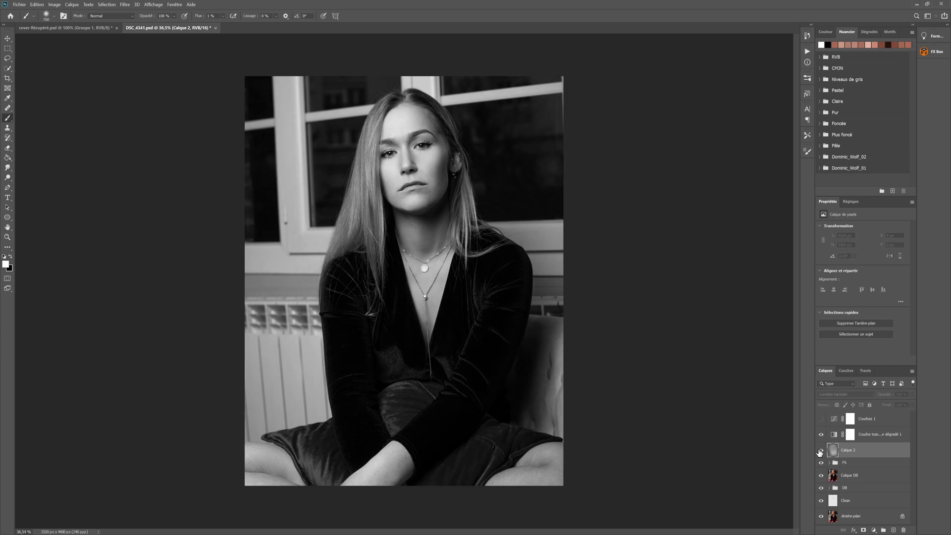
pyautogui.click(821, 451)
pyautogui.click(820, 450)
pyautogui.click(821, 450)
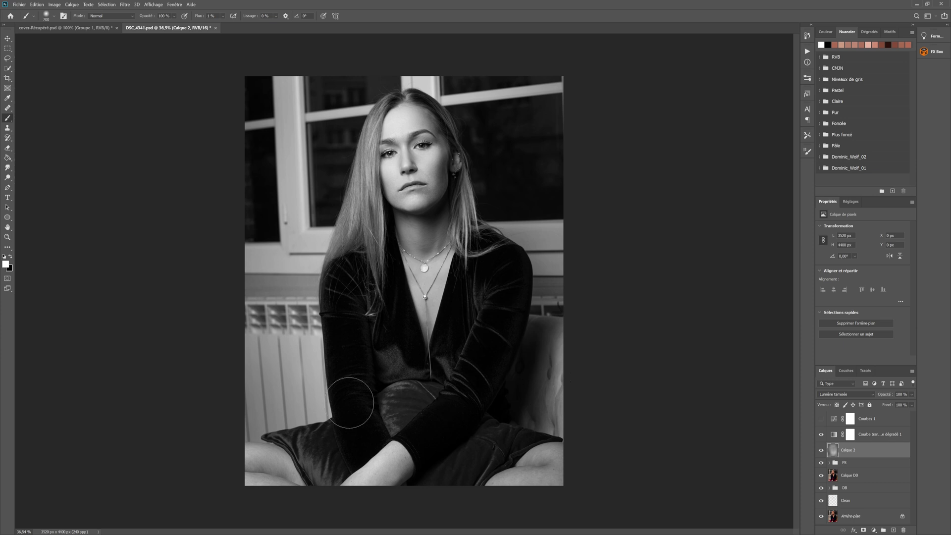
pyautogui.click(821, 450)
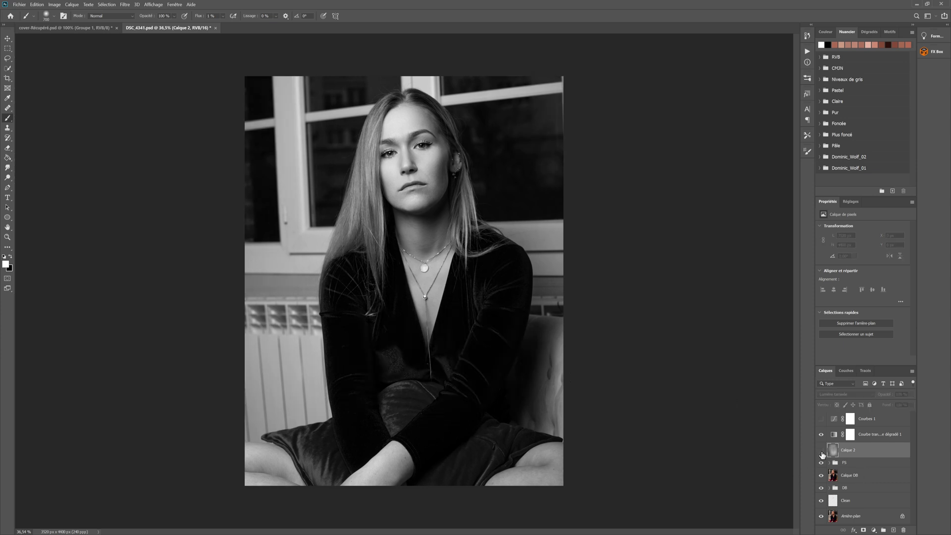
pyautogui.click(821, 450)
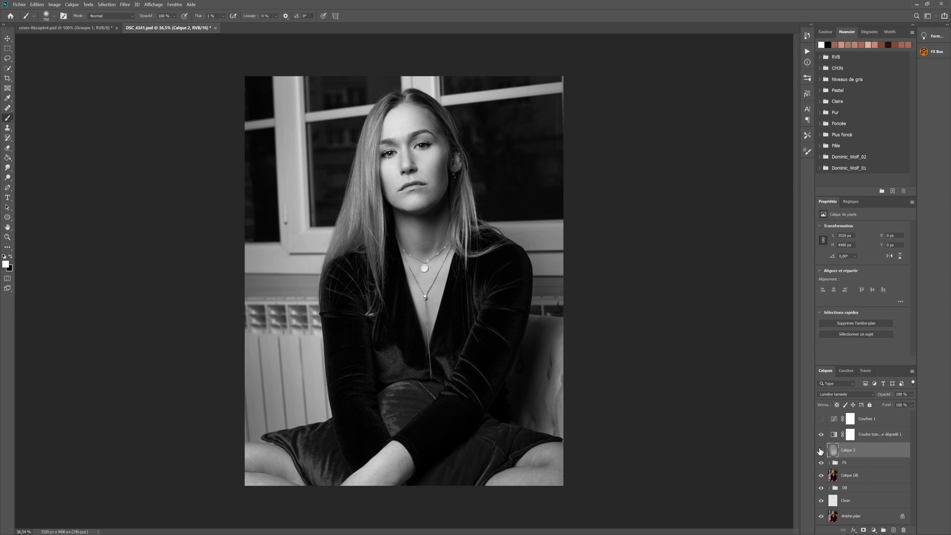
pyautogui.click(820, 451)
pyautogui.click(821, 451)
# Enlarge the brush to about 2200 px and softly lighten the head, hair and upper body with white on the gray layer.
pyautogui.press(']')
pyautogui.press(']')
pyautogui.press(']')
pyautogui.press(']')
pyautogui.press(']')
pyautogui.press(']')
pyautogui.press(']')
pyautogui.press(']')
pyautogui.press(']')
pyautogui.press(']')
pyautogui.press(']')
pyautogui.press(']')
pyautogui.press(']')
pyautogui.press(']')
pyautogui.press(']')
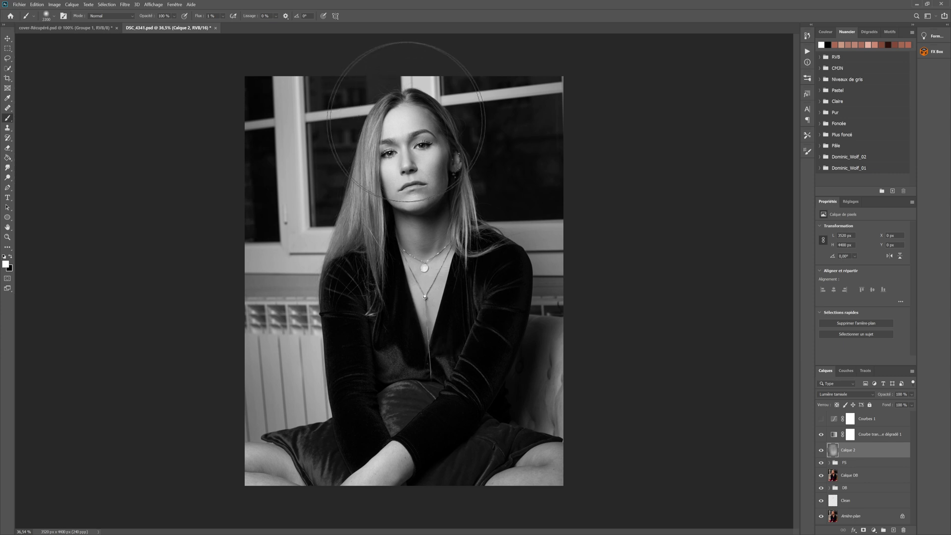
pyautogui.moveTo(406, 121)
pyautogui.mouseDown()
pyautogui.moveTo(396, 196)
pyautogui.moveTo(422, 251)
pyautogui.moveTo(436, 134)
pyautogui.moveTo(396, 359)
pyautogui.moveTo(382, 183)
pyautogui.moveTo(399, 315)
pyautogui.moveTo(467, 144)
pyautogui.mouseUp()
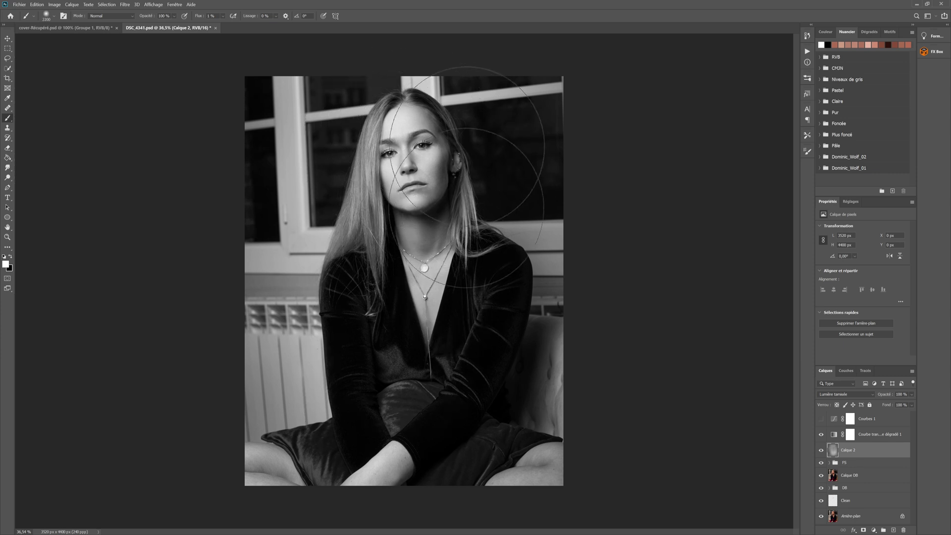
pyautogui.press('[')
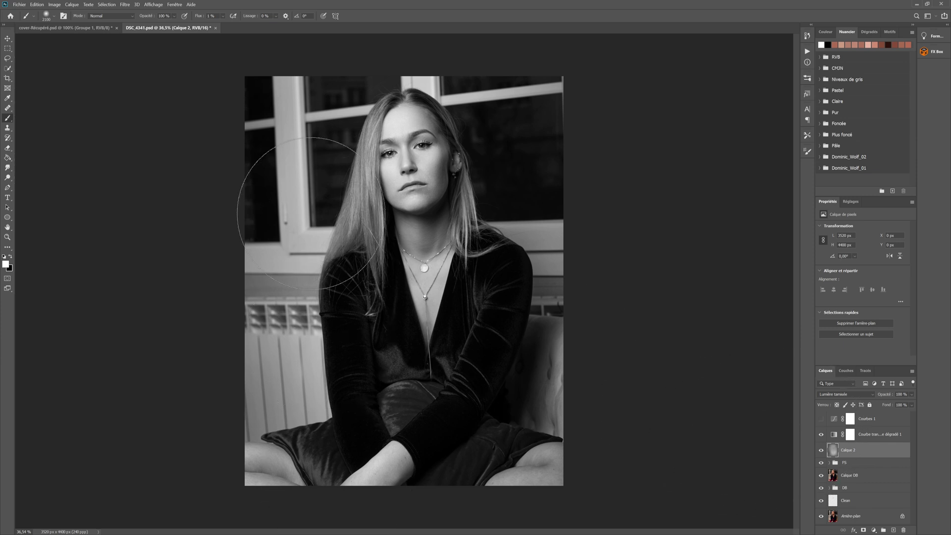
pyautogui.moveTo(311, 213)
pyautogui.mouseDown()
pyautogui.moveTo(375, 205)
pyautogui.moveTo(408, 216)
pyautogui.moveTo(425, 329)
pyautogui.moveTo(430, 193)
pyautogui.moveTo(400, 258)
pyautogui.moveTo(403, 297)
pyautogui.mouseUp()
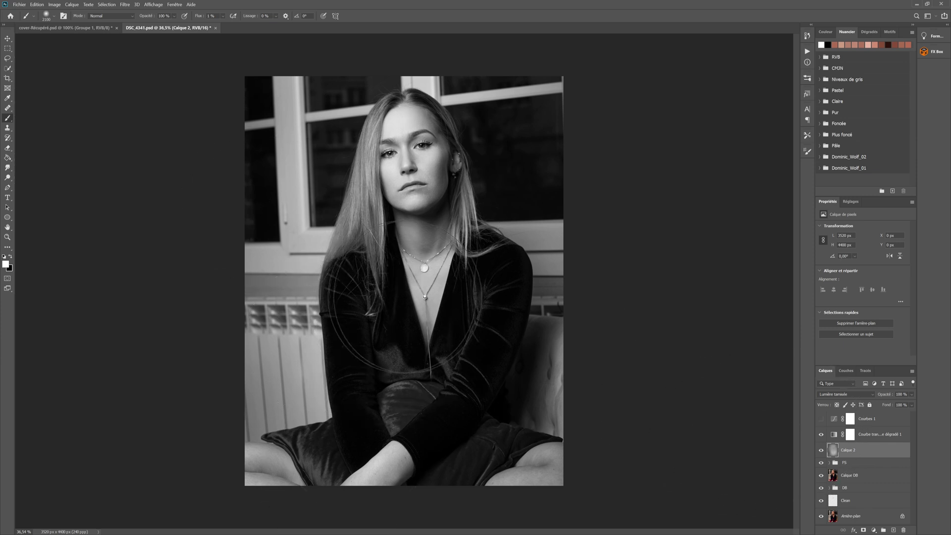
# Switch to black and darken areas such as the neck on the gray layer, varying the brush up to about 1300 px.
pyautogui.press('[')
pyautogui.press('[')
pyautogui.press('[')
pyautogui.press('[')
pyautogui.press('[')
pyautogui.press('[')
pyautogui.press('[')
pyautogui.press('[')
pyautogui.press('[')
pyautogui.press('[')
pyautogui.press('[')
pyautogui.press('[')
pyautogui.press('x')
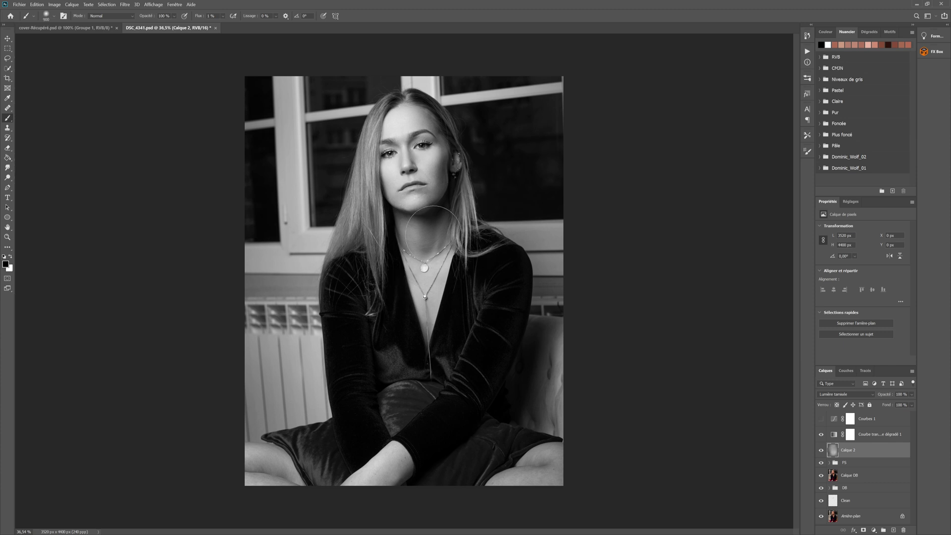
pyautogui.press('[')
pyautogui.press('[')
pyautogui.press('[')
pyautogui.press('[')
pyautogui.press('[')
pyautogui.press(']')
pyautogui.press(']')
pyautogui.press(']')
pyautogui.press(']')
pyautogui.press(']')
pyautogui.press(']')
pyautogui.press(']')
pyautogui.press(']')
pyautogui.press(']')
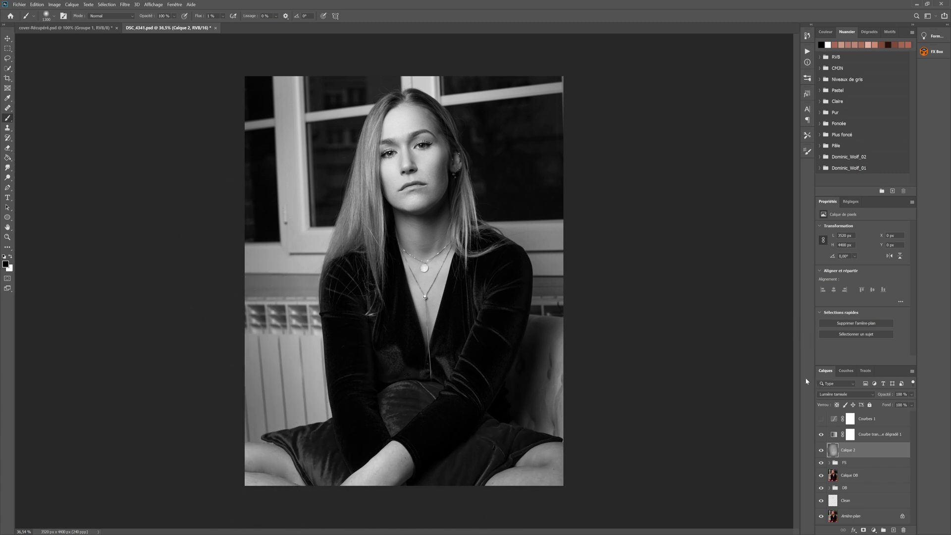
# Duplicate the gradient map layer, set the copy's opacity to 20 %, and compare the portrait with and without it.
pyautogui.click(851, 436)
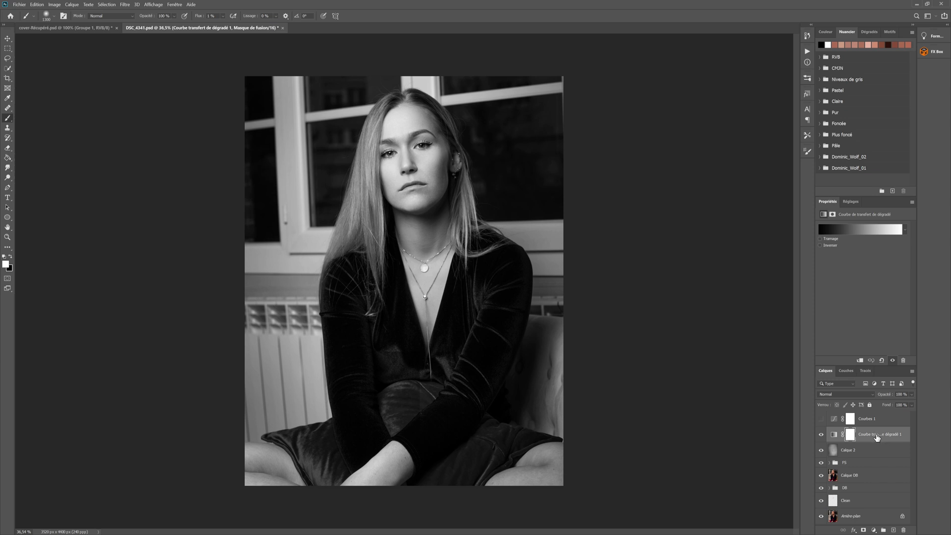
pyautogui.moveTo(877, 437); pyautogui.dragTo(894, 531)
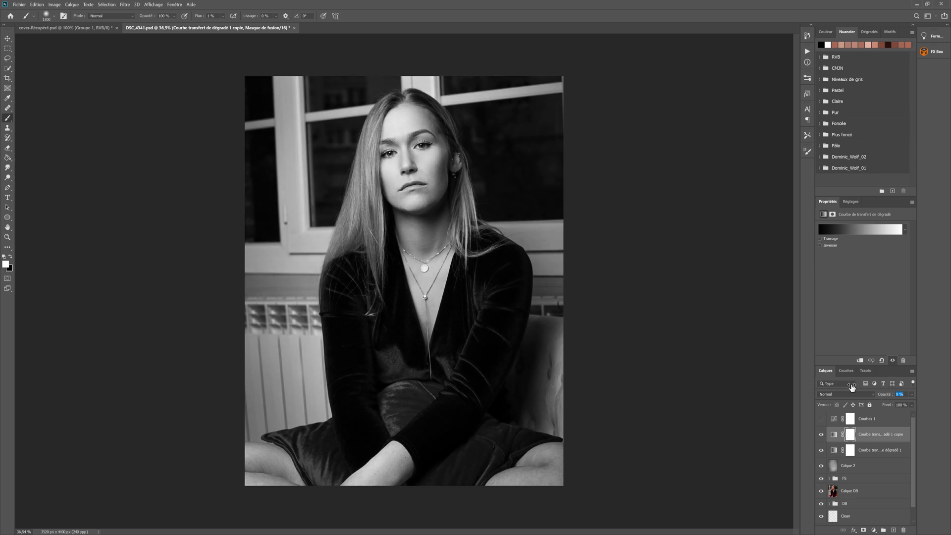
pyautogui.click(822, 433)
pyautogui.click(822, 433)
pyautogui.click(822, 433)
pyautogui.click(822, 433)
pyautogui.click(822, 433)
pyautogui.click(822, 433)
pyautogui.click(821, 435)
pyautogui.click(821, 436)
pyautogui.click(820, 439)
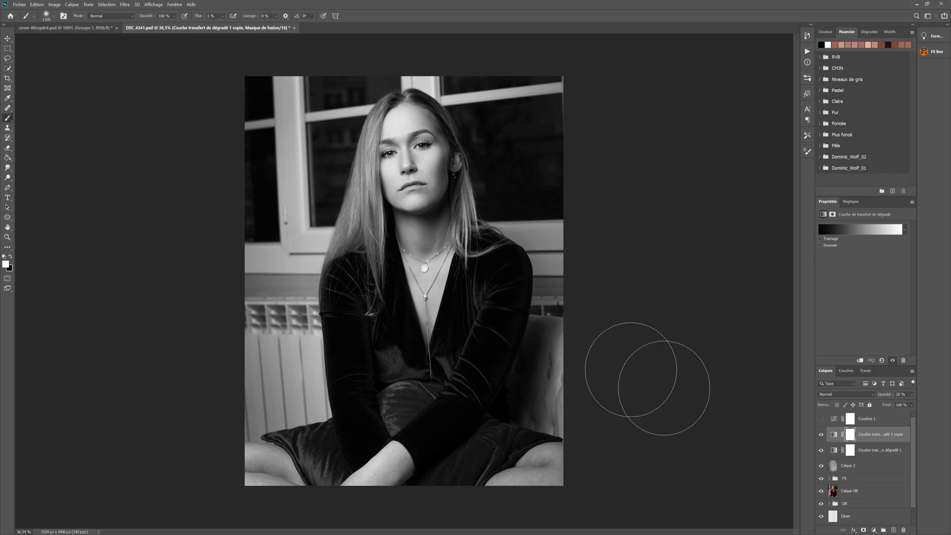
# Group both gradient map layers and Calque 2, and name the group NB.
pyautogui.scroll(2, 412, 133)
pyautogui.scroll(8, 412, 134)
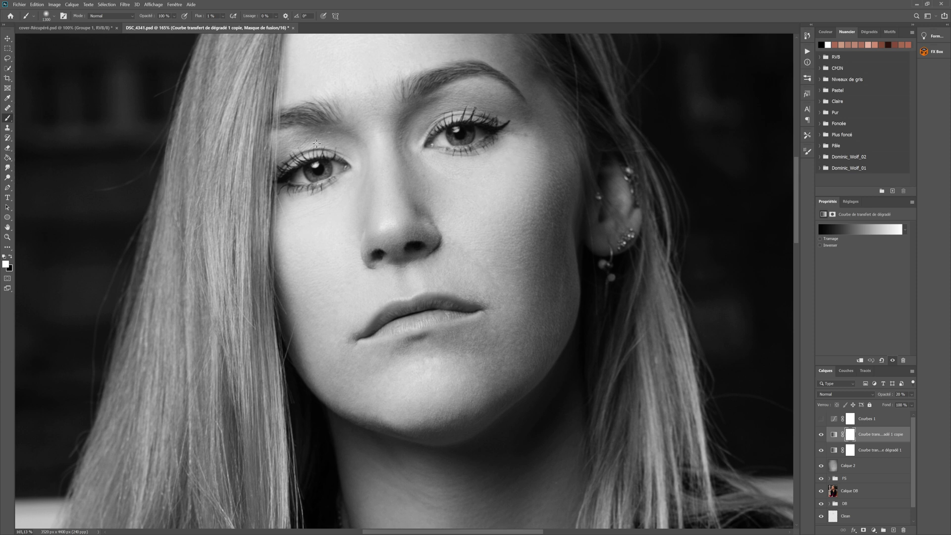
pyautogui.click(8, 38)
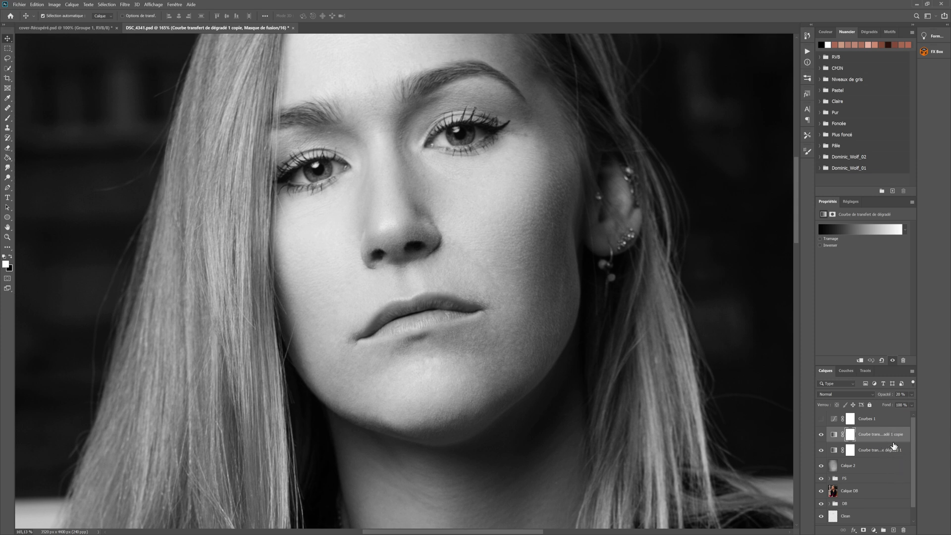
pyautogui.keyDown('shift'); pyautogui.click(870, 468); pyautogui.keyUp('shift')
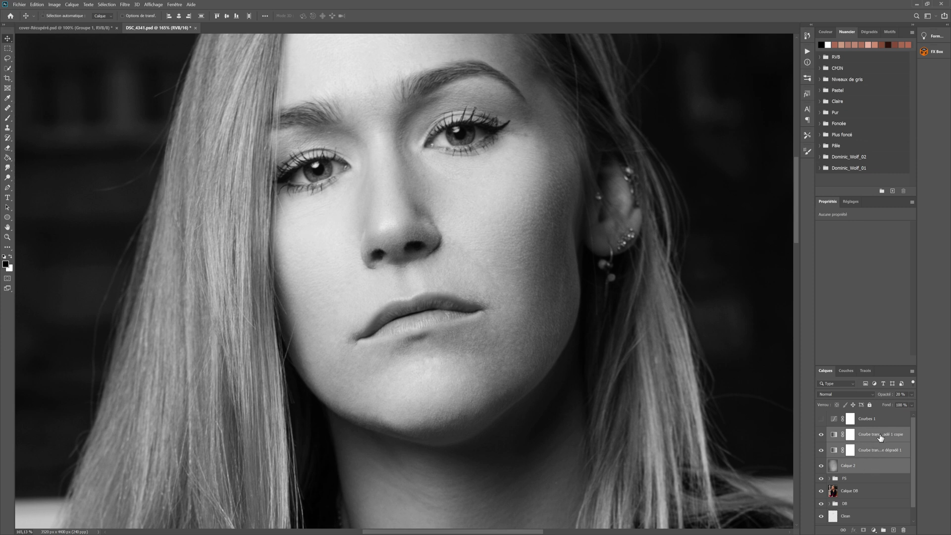
pyautogui.hotkey('ctrl', 'g')
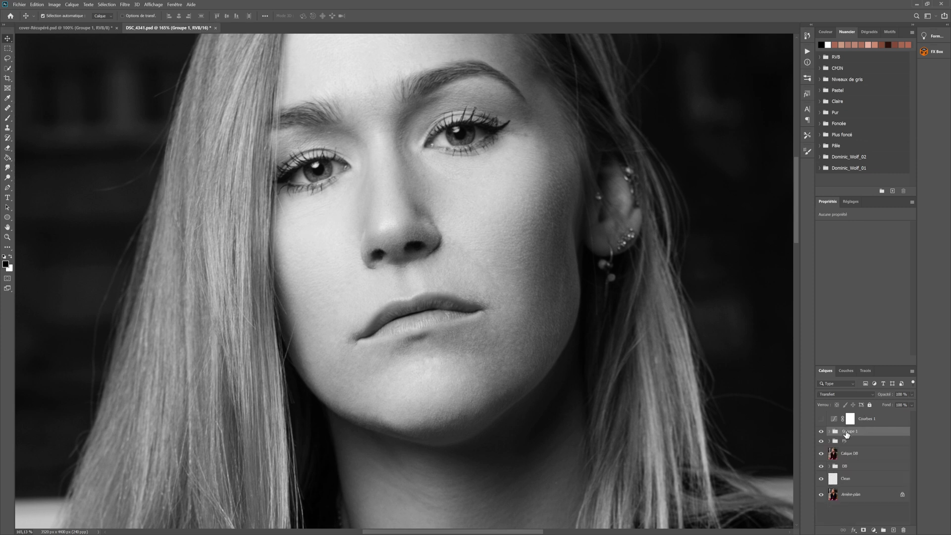
pyautogui.write('NB')
pyautogui.press('Return')
# Add a Curves adjustment layer above NB and brighten the sampled iris tone to input 97, output 147.
pyautogui.click(858, 204)
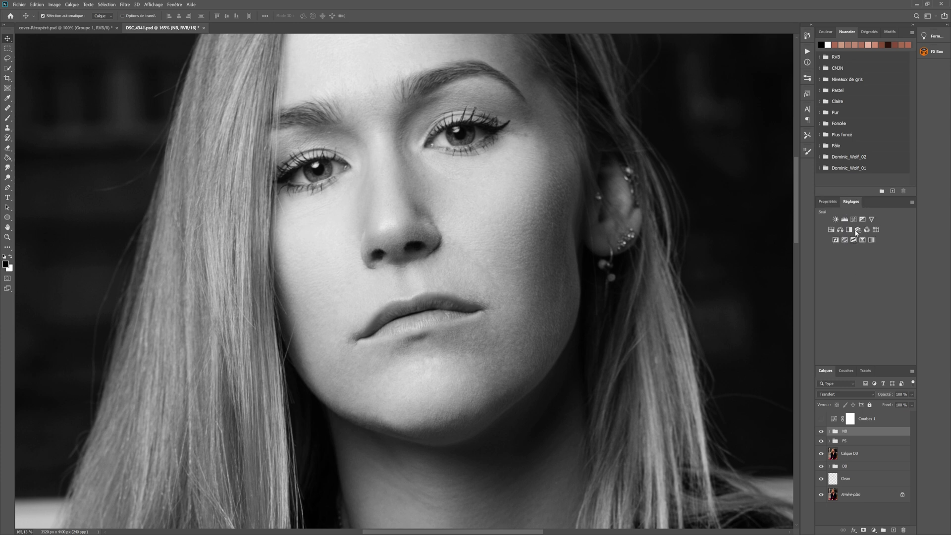
pyautogui.click(860, 254)
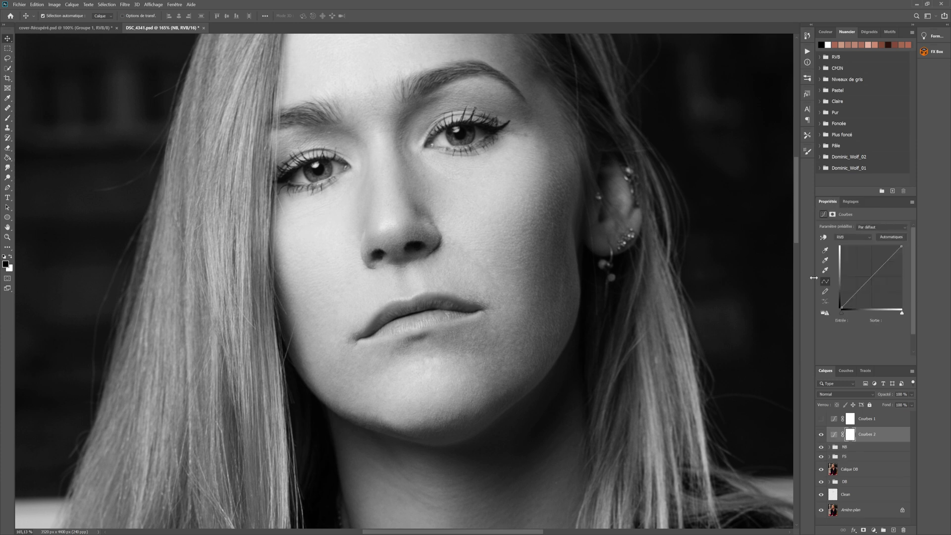
pyautogui.click(823, 238)
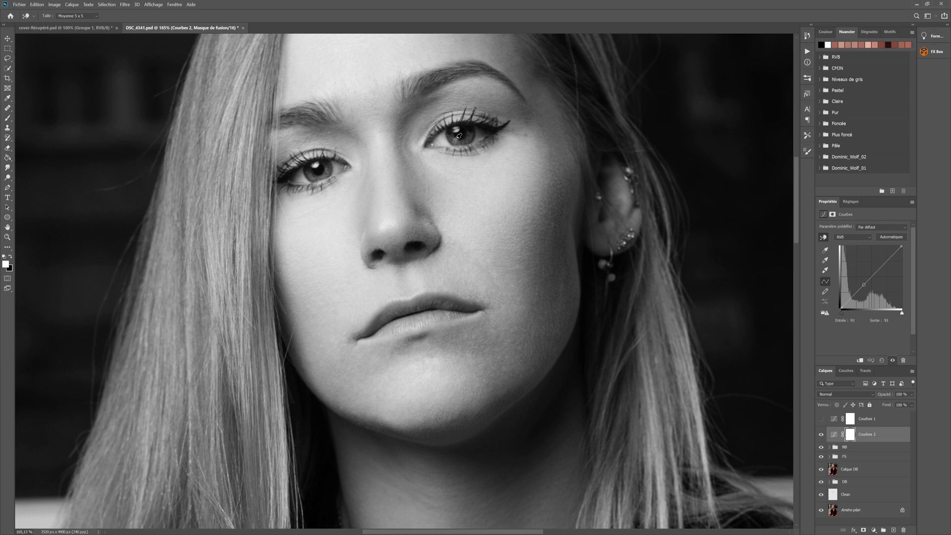
pyautogui.click(456, 140)
pyautogui.moveTo(456, 139); pyautogui.dragTo(459, 123)
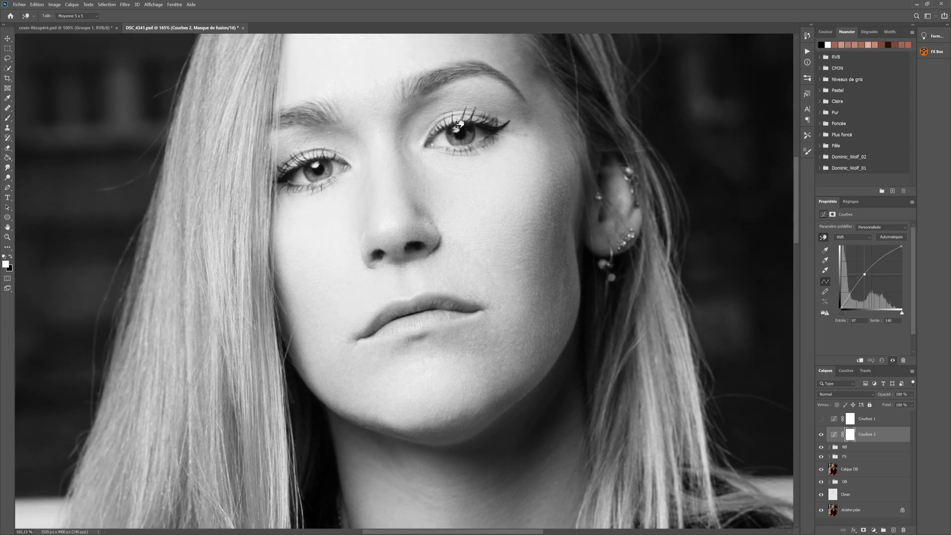
pyautogui.click(459, 121)
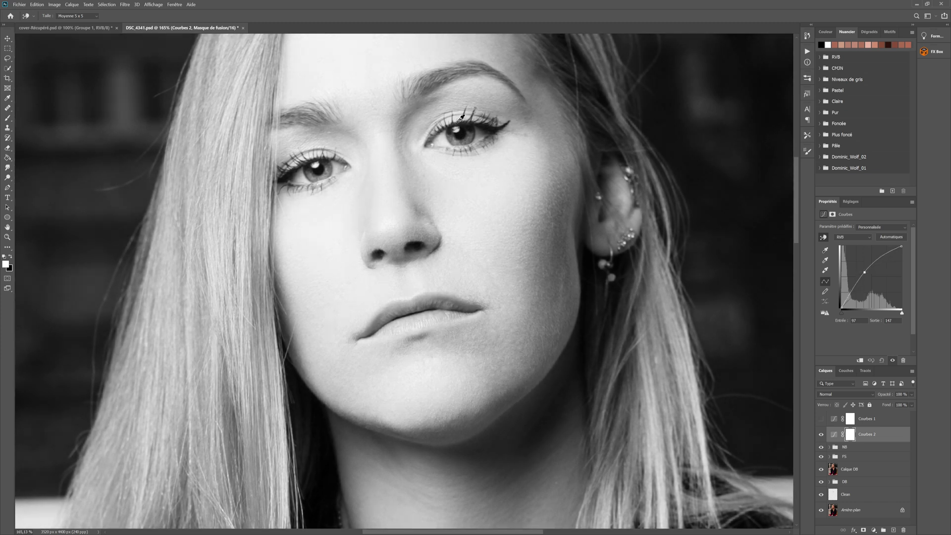
# Invert the Courbes 2 mask to black and set the Brush tool's flow to 8 %.
pyautogui.hotkey('ctrl', 'i')
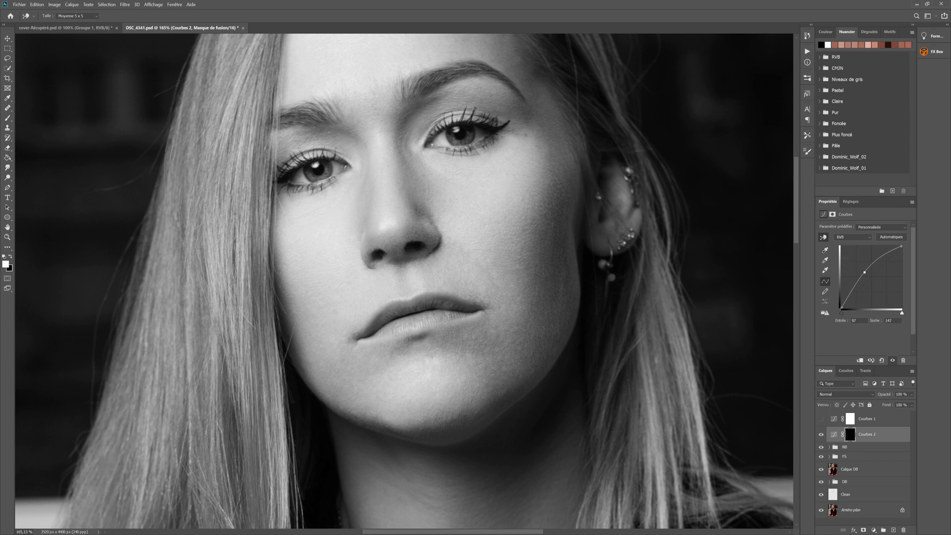
pyautogui.click(8, 118)
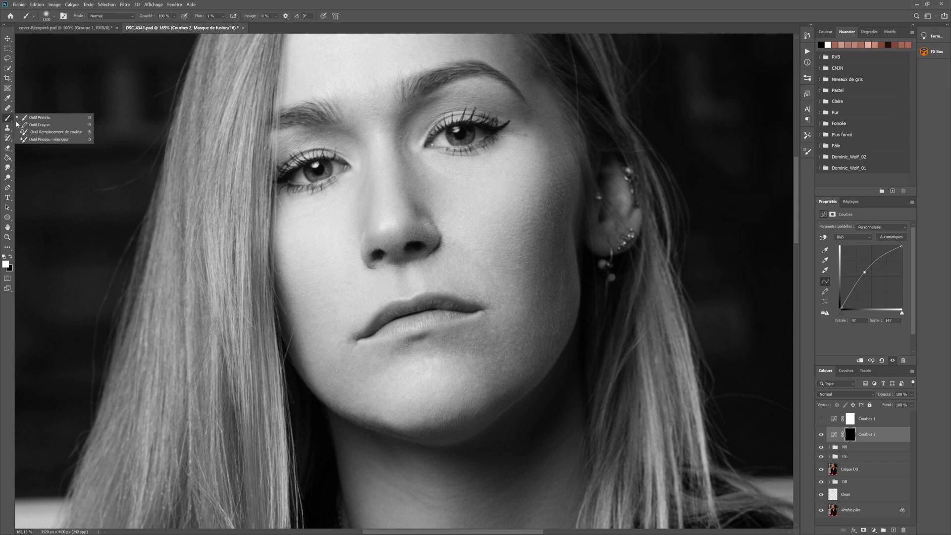
pyautogui.click(31, 119)
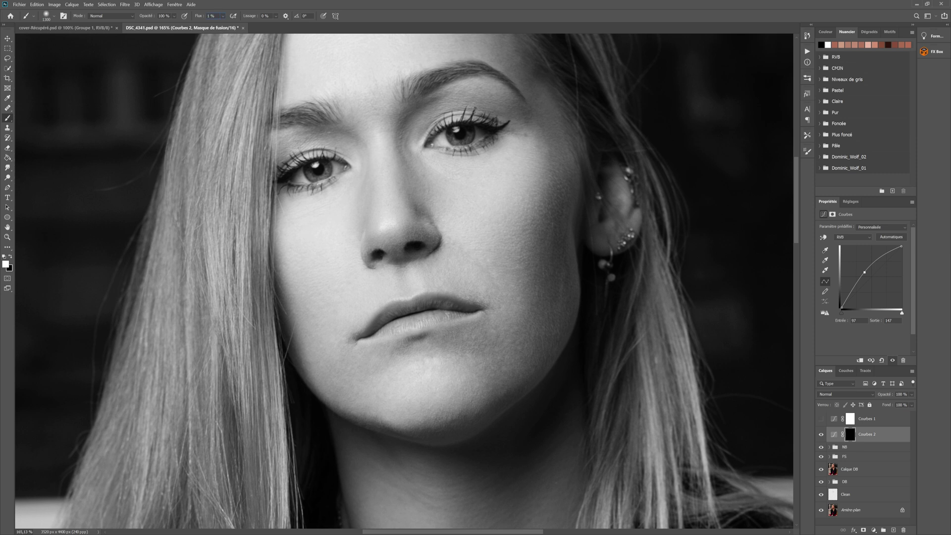
pyautogui.click(212, 16)
pyautogui.write('8')
# Shrink the white brush to fit the eyes and lighten the irises on the Courbes 2 mask.
pyautogui.press('[')
pyautogui.press('[')
pyautogui.press('[')
pyautogui.press('[')
pyautogui.press('[')
pyautogui.press('[')
pyautogui.press('[')
pyautogui.press('[')
pyautogui.press('[')
pyautogui.press('[')
pyautogui.press('[')
pyautogui.press('[')
pyautogui.press('[')
pyautogui.press('[')
pyautogui.press('[')
pyautogui.press('[')
pyautogui.press('[')
pyautogui.press('[')
pyautogui.press('[')
pyautogui.press('[')
pyautogui.press('[')
pyautogui.press('[')
pyautogui.press('[')
pyautogui.press(']')
pyautogui.press('[')
pyautogui.press(']')
# Fine-tune the Courbes 2 curve point and compare the eyes with the layer hidden and shown.
pyautogui.click(819, 435)
pyautogui.click(819, 434)
pyautogui.click(819, 435)
pyautogui.click(819, 434)
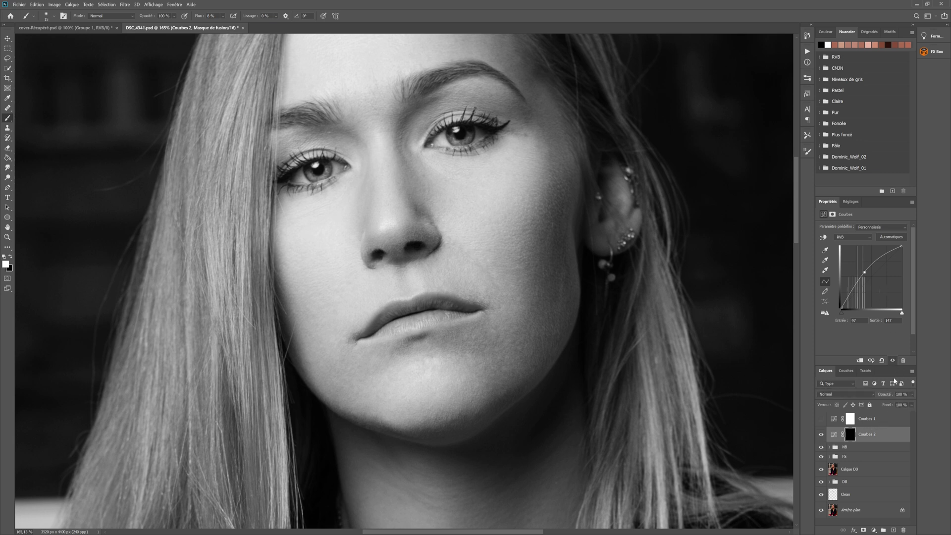
pyautogui.moveTo(861, 272); pyautogui.dragTo(866, 274)
pyautogui.click(821, 435)
pyautogui.click(820, 436)
# Add another Curves adjustment layer and darken the image by lowering the dark tone sampled at the eye's lashes.
pyautogui.click(852, 202)
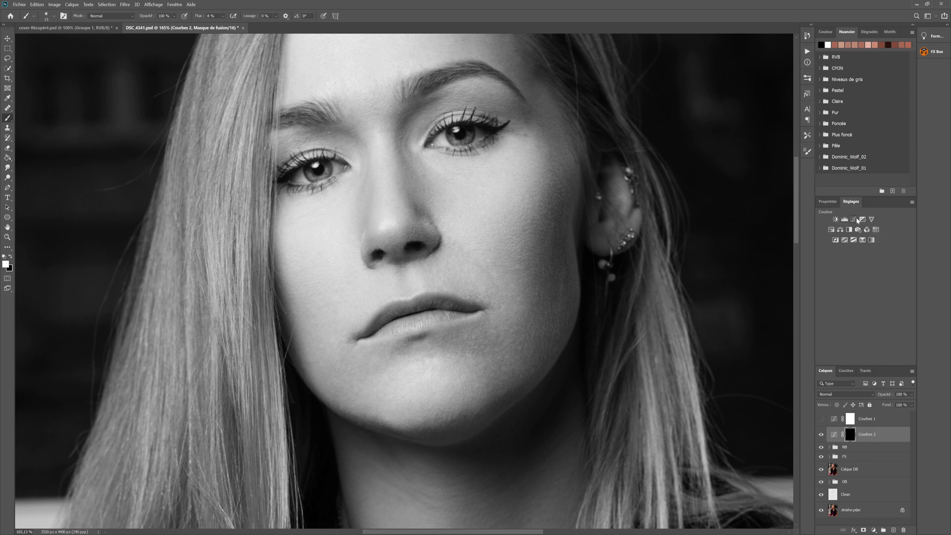
pyautogui.click(855, 220)
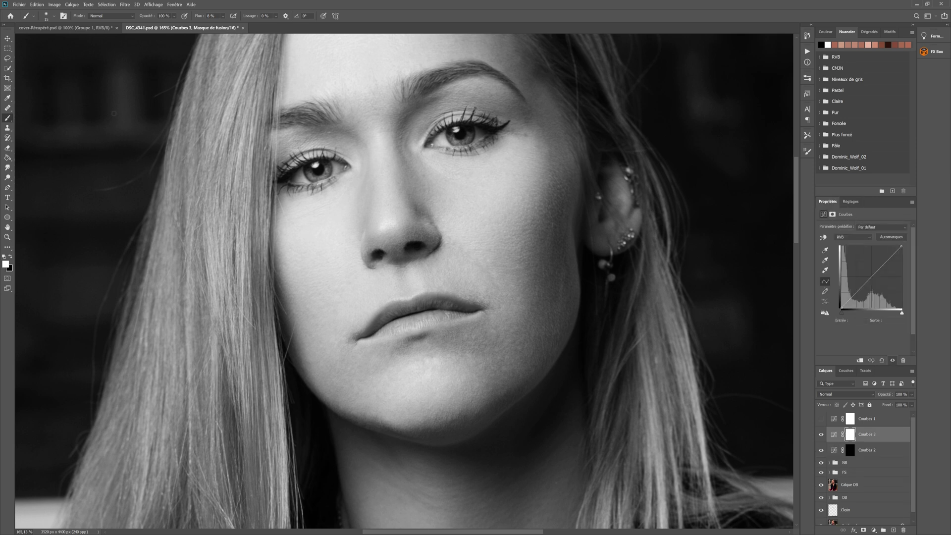
pyautogui.click(824, 240)
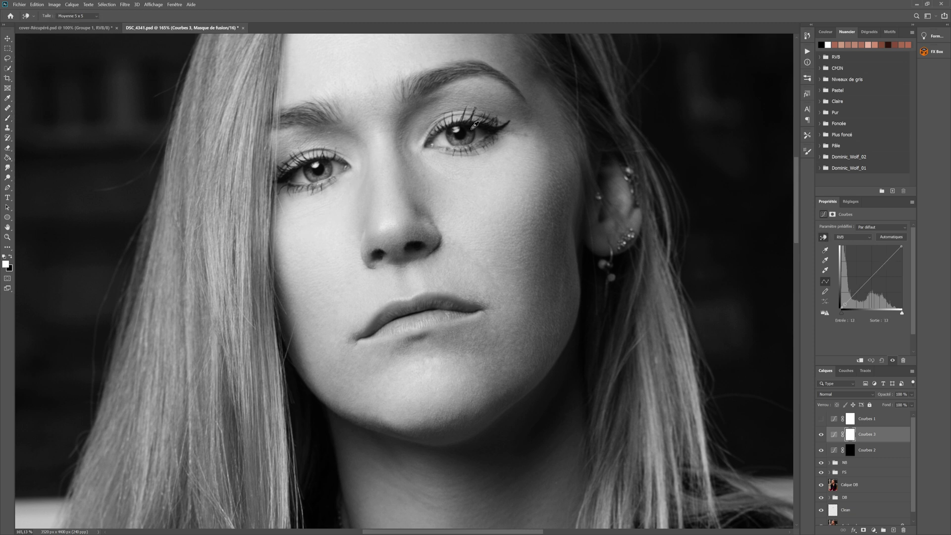
pyautogui.moveTo(474, 126); pyautogui.dragTo(476, 133)
pyautogui.hotkey('ctrl', 'z')
pyautogui.moveTo(484, 165); pyautogui.dragTo(479, 129)
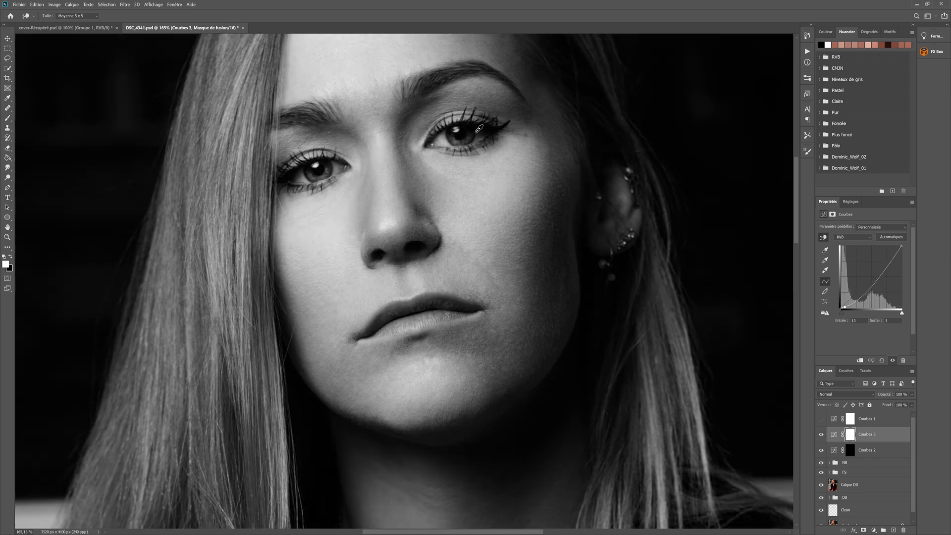
# Invert the Courbes 3 mask to black and set the Brush tool's flow to 5 %.
pyautogui.hotkey('ctrl', 'i')
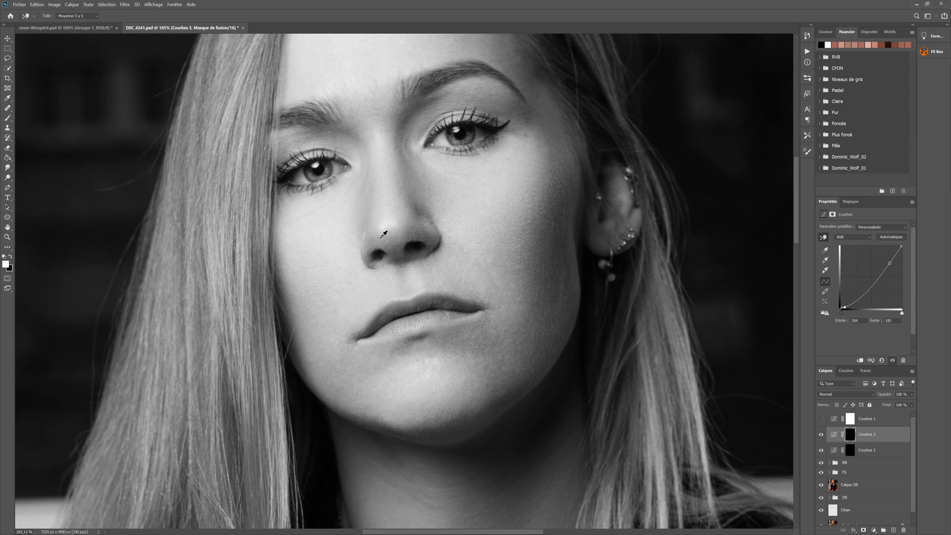
pyautogui.click(8, 117)
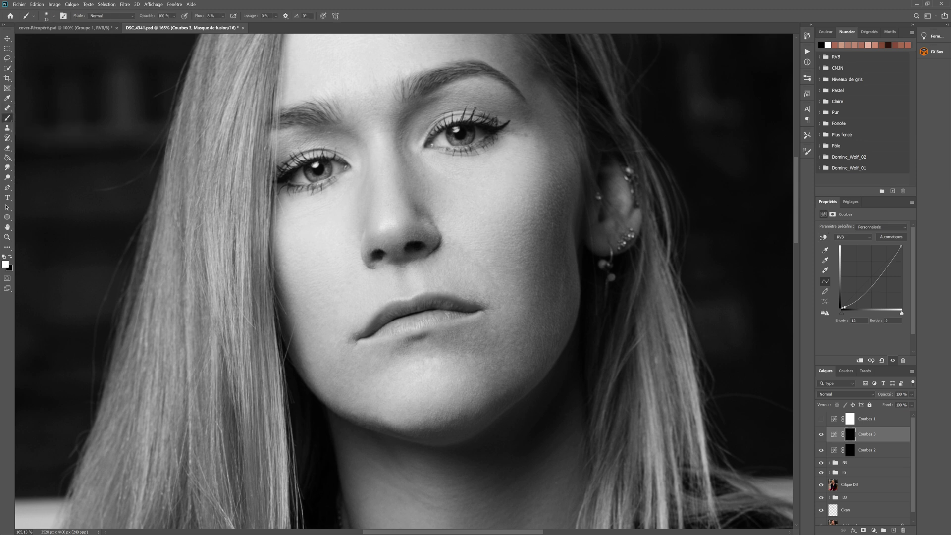
pyautogui.click(207, 16)
pyautogui.write('5')
# Shrink the white brush to a fine tip and darken the pupil and lash line of the eye nearer the visible ear.
pyautogui.scroll(5, 466, 112)
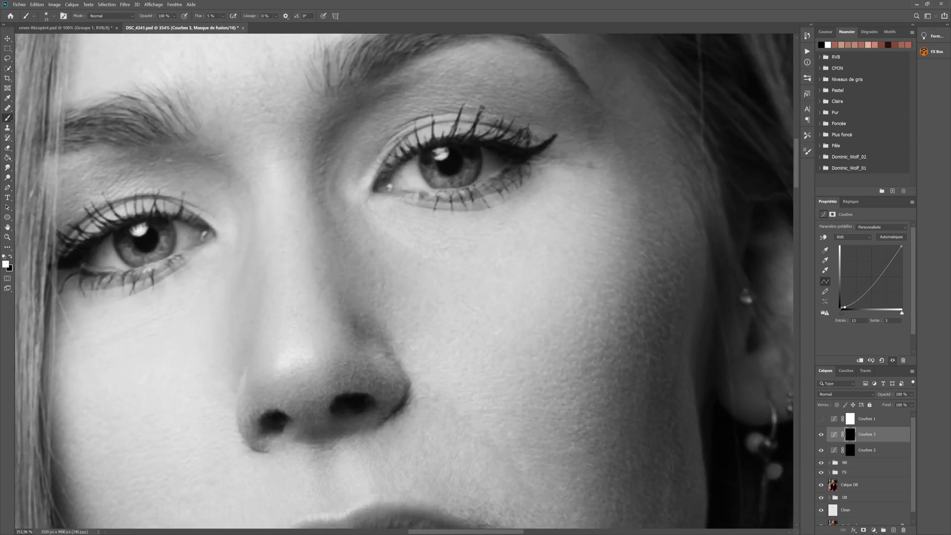
pyautogui.press('[')
pyautogui.press('[')
pyautogui.press('[')
pyautogui.press('[')
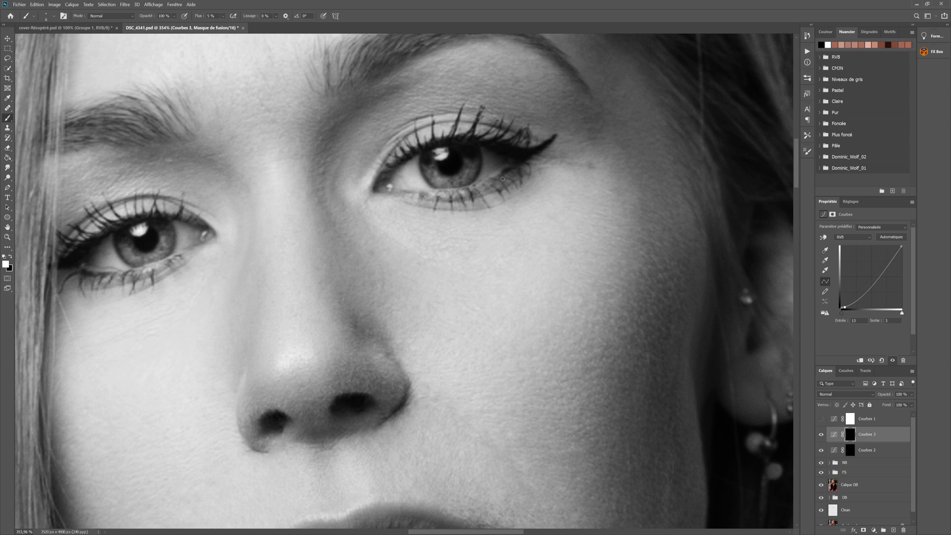
# Darken the pupil, iris contour and lashes of the eye beside the hair on the Courbes 3 mask, varying the brush size.
pyautogui.moveTo(259, 261); pyautogui.dragTo(493, 248)
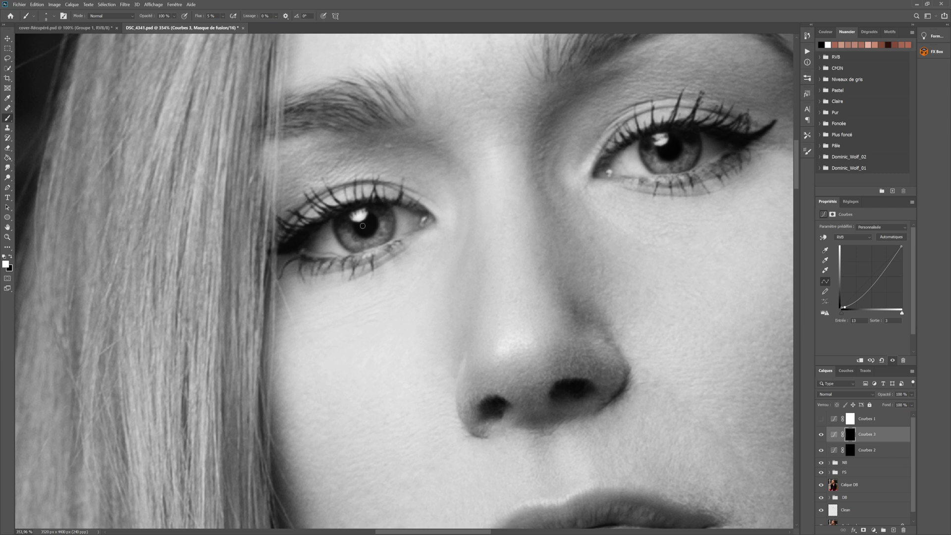
pyautogui.press('[')
pyautogui.press('[')
pyautogui.press('[')
pyautogui.press('[')
pyautogui.press('[')
pyautogui.press(']')
pyautogui.press(']')
pyautogui.press(']')
pyautogui.press(']')
pyautogui.press(']')
pyautogui.press(']')
pyautogui.press(']')
pyautogui.moveTo(390, 214)
pyautogui.mouseDown()
pyautogui.moveTo(382, 214)
pyautogui.moveTo(394, 207)
pyautogui.mouseUp()
pyautogui.press('[')
pyautogui.press('[')
pyautogui.press('[')
pyautogui.press('[')
pyautogui.press('[')
pyautogui.scroll(-10, 503, 249)
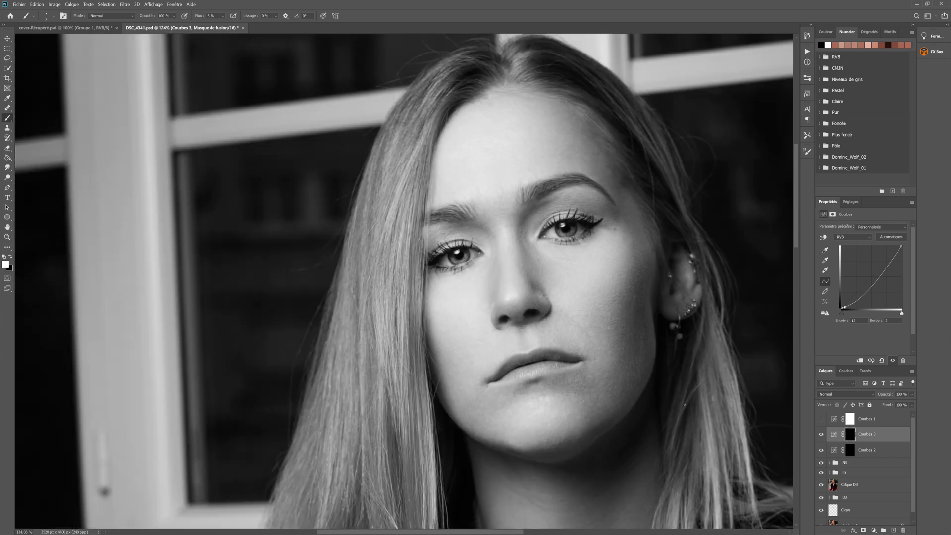
# Group the Courbes 2 and Courbes 3 layers and name the group Regard.
pyautogui.keyDown('ctrl'); pyautogui.click(894, 451); pyautogui.keyUp('ctrl')
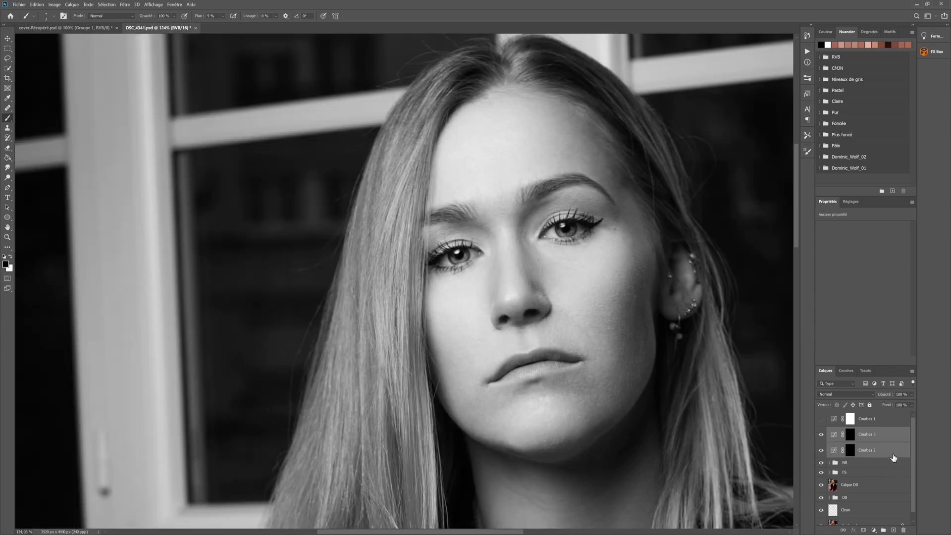
pyautogui.hotkey('ctrl', 'g')
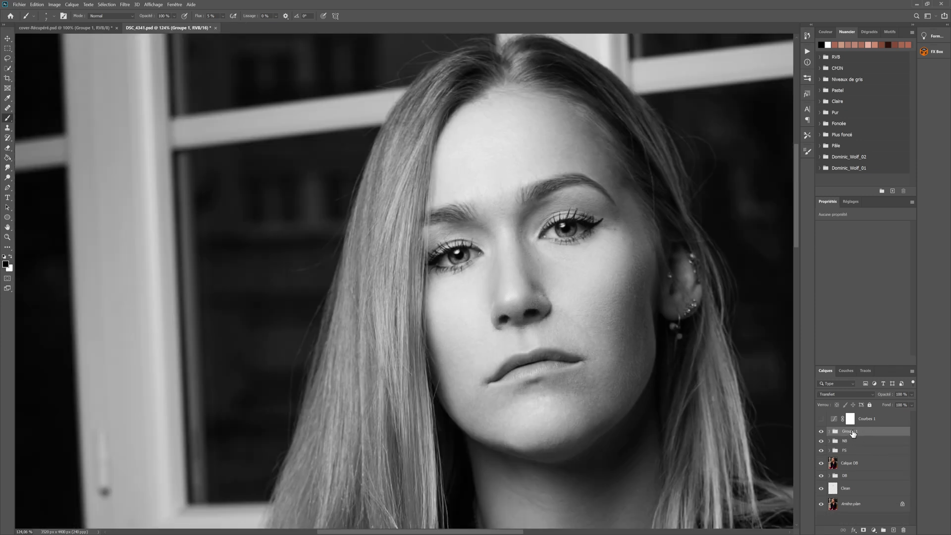
pyautogui.doubleClick(853, 431)
pyautogui.write('Regard')
pyautogui.press('Return')
pyautogui.doubleClick(849, 431)
pyautogui.write('R')
pyautogui.press('Return')
# Compare the portrait with the Regard group hidden and shown, both close up and over the whole image.
pyautogui.click(822, 430)
pyautogui.click(822, 431)
pyautogui.click(821, 432)
pyautogui.click(822, 431)
pyautogui.scroll(-6, 586, 218)
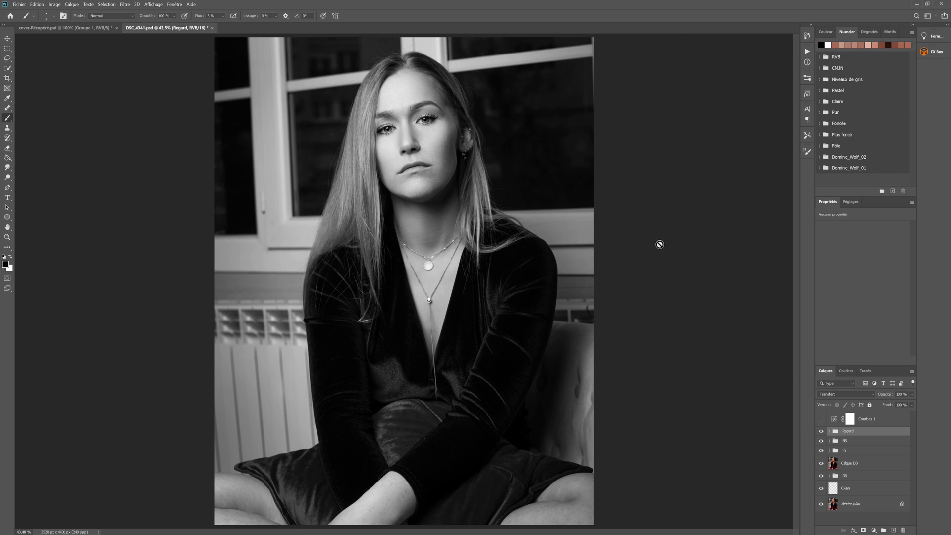
pyautogui.click(820, 431)
pyautogui.click(820, 432)
pyautogui.click(820, 431)
pyautogui.click(820, 434)
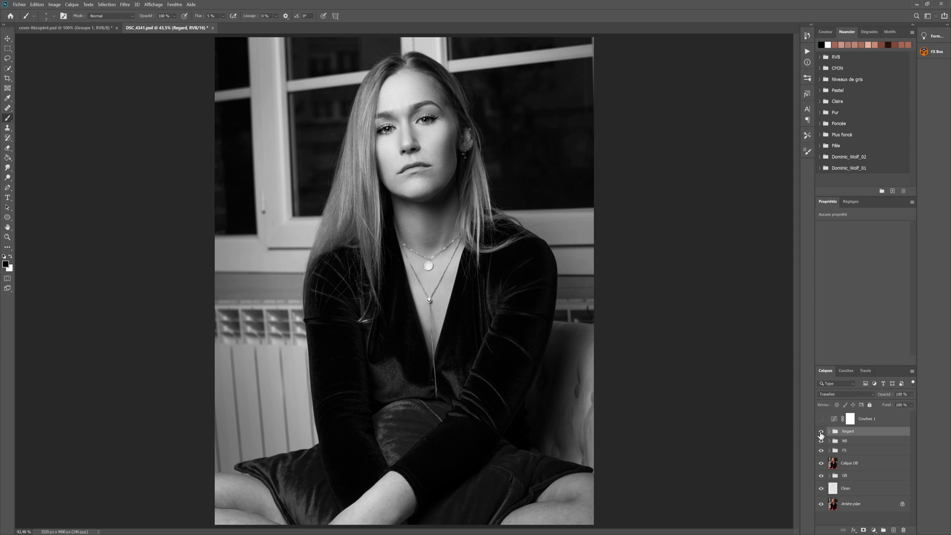